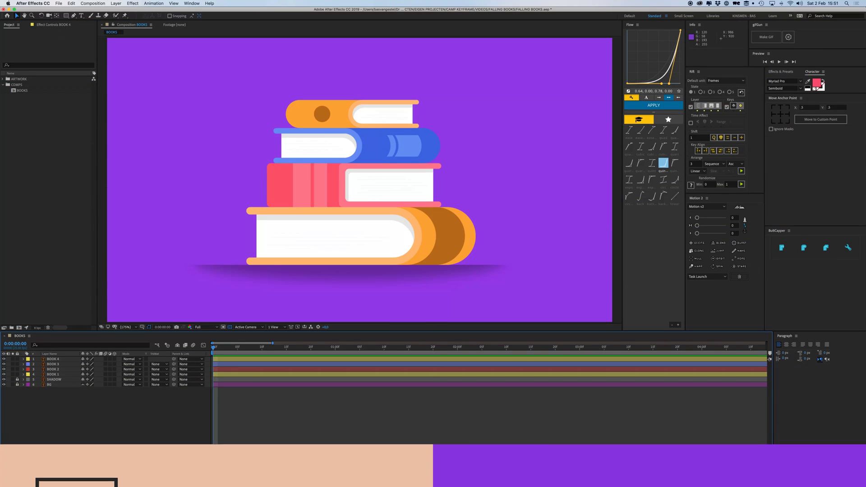
Step: Examine the artwork by going through the shadow and the four book layers one at a time
left_click(145, 360)
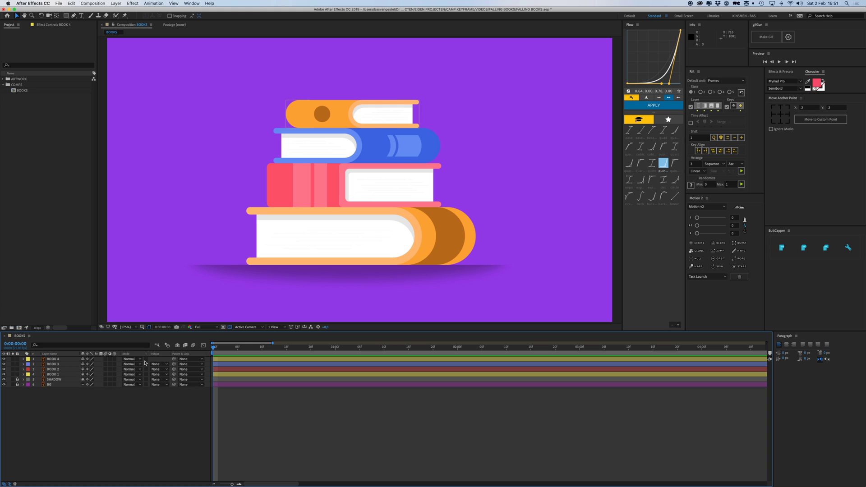
left_click(49, 381)
left_click_drag(307, 281, 307, 293)
key("super+z")
key("super+l")
left_click(56, 375)
left_click(56, 369)
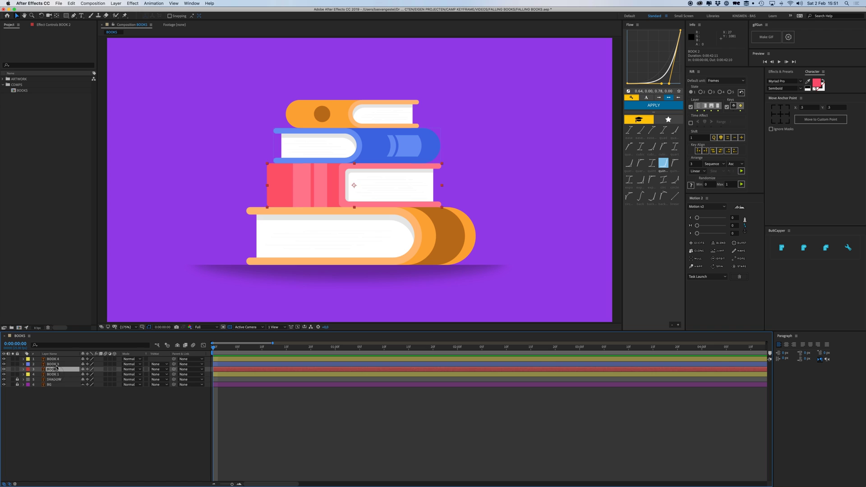
left_click(55, 364)
left_click(56, 360)
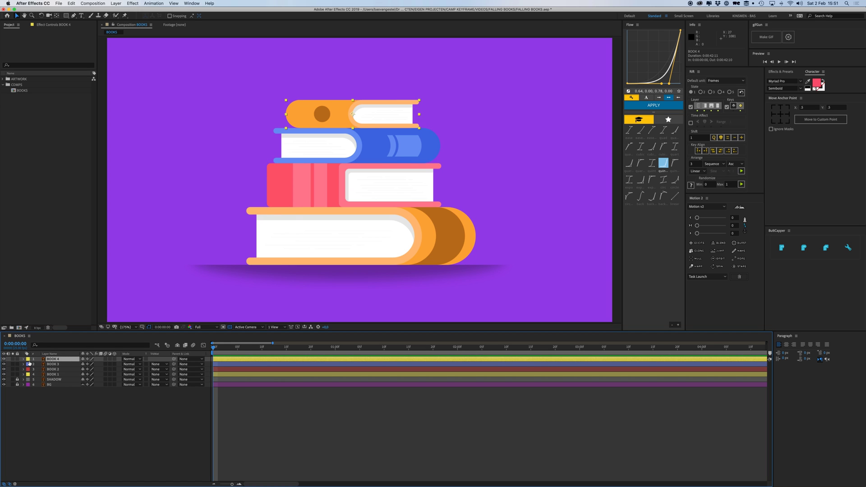
left_click(147, 418)
Step: Move BOOK 1's anchor point to its bottom edge, near the right end where the rounded spine starts to curve up
key("space")
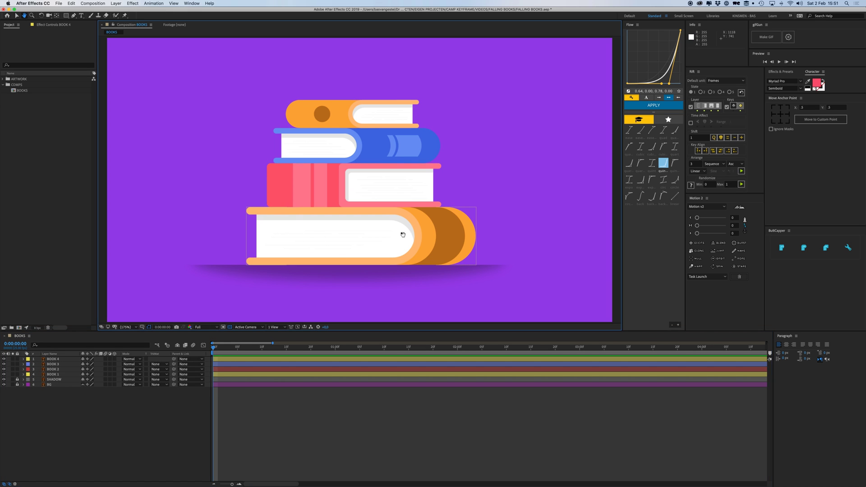
mouse_move(402, 234)
left_mouse_down()
mouse_move(429, 239)
mouse_move(406, 242)
left_mouse_up()
left_click(408, 236)
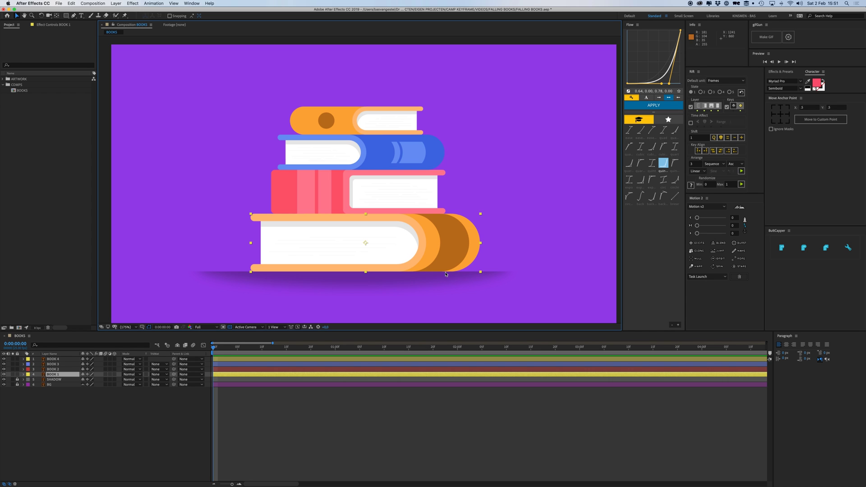
scroll(449, 269, "up", 4)
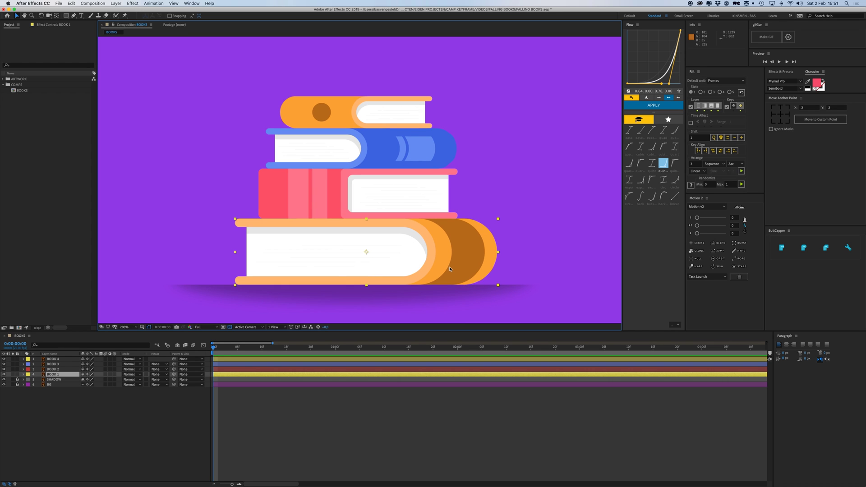
key("space")
left_click_drag(413, 237, 407, 223)
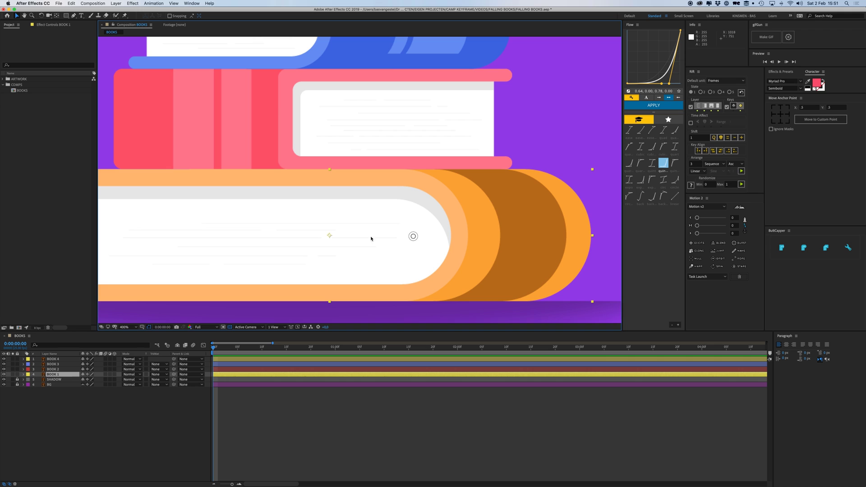
key("space")
left_click_drag(277, 195, 235, 174)
left_click(56, 16)
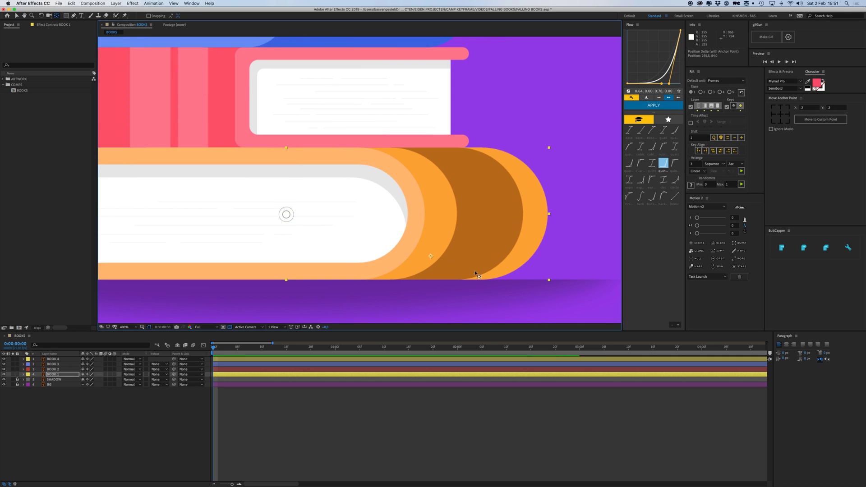
left_click_drag(286, 213, 486, 280)
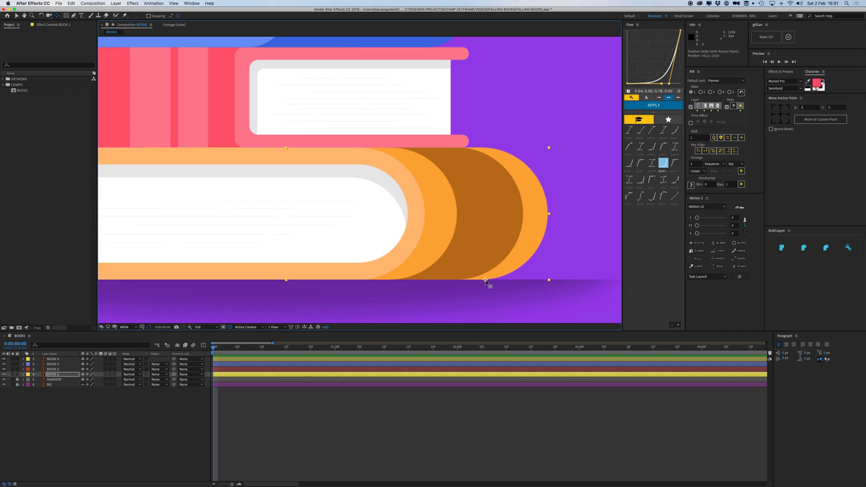
Step: Test-rotate BOOK 1 around its new anchor point and undo the rotation
key("w")
left_click_drag(185, 228, 203, 176)
key("ctrl+z")
Step: Move BOOK 2's anchor point to the red book's bottom-left corner
left_click_drag(241, 201, 588, 304)
left_click_drag(442, 198, 339, 203)
left_click(351, 191)
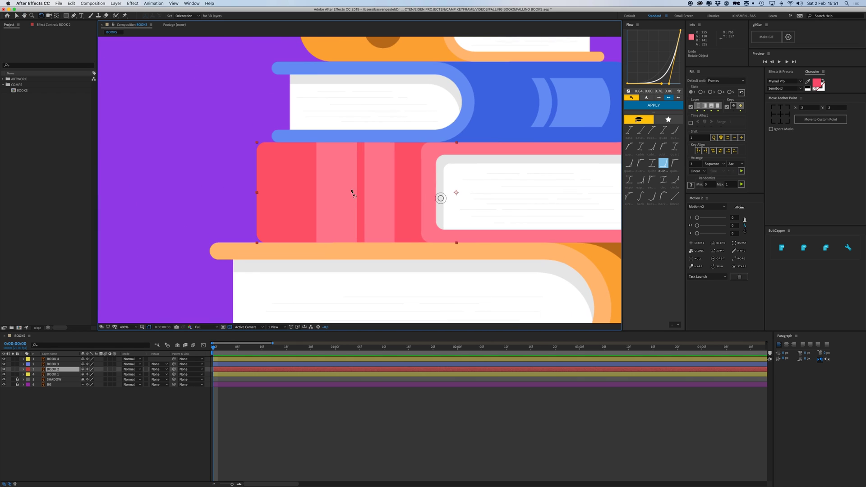
left_click(59, 17)
left_click_drag(456, 193, 264, 243)
Step: Move BOOK 3's anchor point to the blue book's bottom edge, near the right end where its spine curves up
left_click_drag(388, 159, 234, 257)
left_click(307, 194)
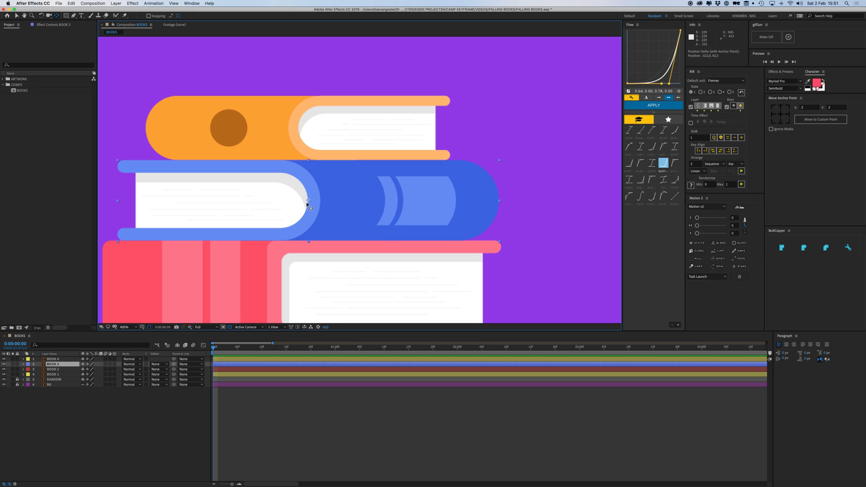
left_click_drag(307, 205, 463, 242)
Step: Move BOOK 4's anchor point to the top book's bottom edge, near the left end where its spine curves up
left_click_drag(287, 187, 375, 225)
left_click(337, 167)
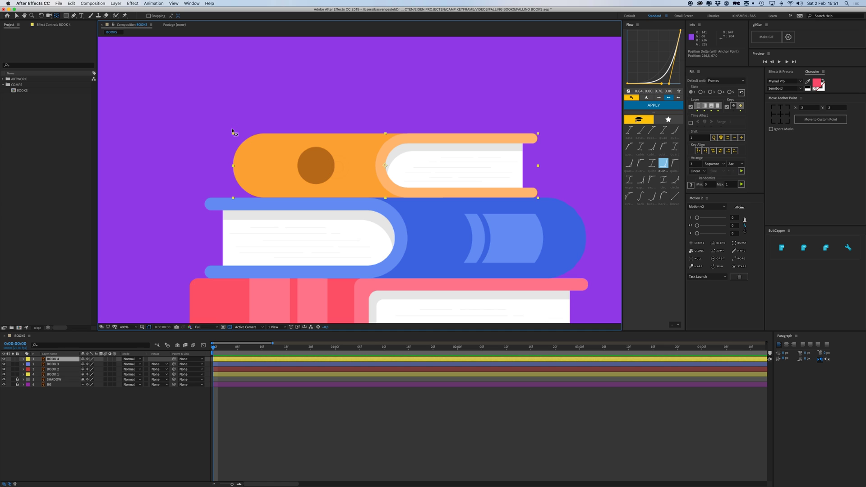
left_click_drag(387, 167, 260, 197)
Step: Test-rotate the upper three books around their new anchor points, undoing each rotation
key("w")
left_click_drag(422, 179, 413, 151)
key("super+z")
left_click(428, 229)
left_click_drag(296, 232, 310, 203)
key("super+z")
left_click_drag(415, 268, 414, 129)
left_click(456, 188)
left_click_drag(501, 205, 460, 176)
key("super+z")
key("comma")
left_click(335, 406)
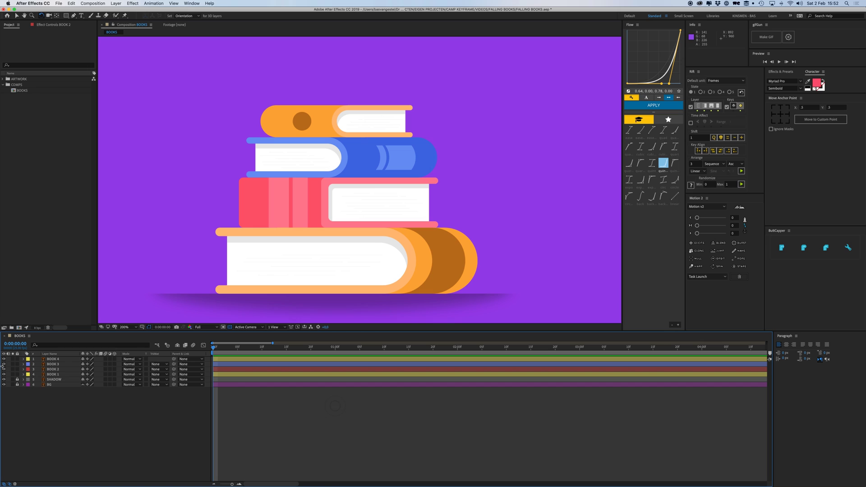
Step: Set Position keyframes on all four book layers at 0:00:01:04
left_click(53, 359)
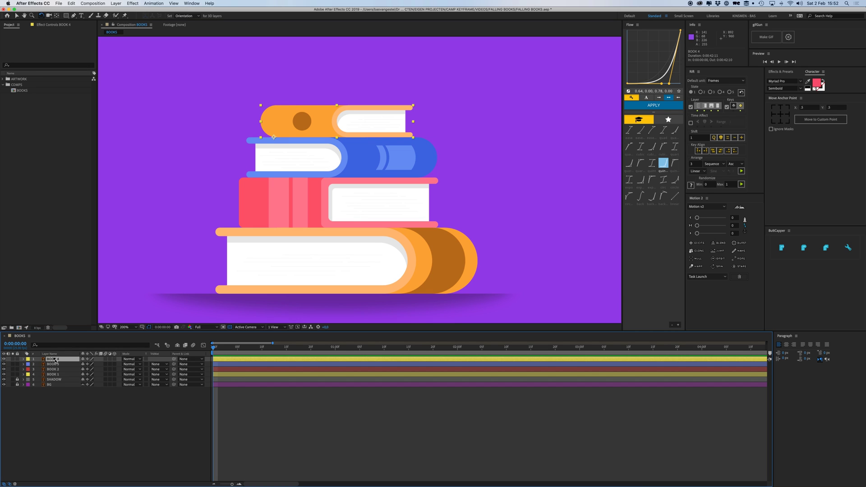
left_click(54, 374, "shift")
left_click_drag(260, 351, 355, 352)
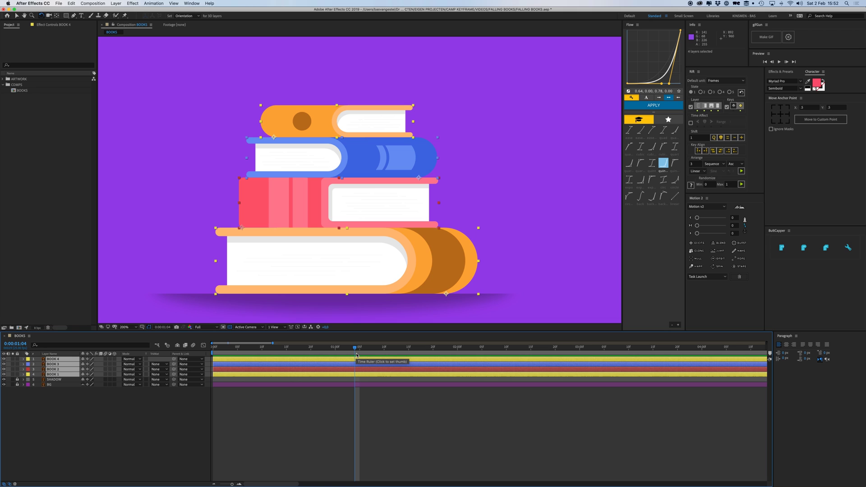
key("alt+shift+p")
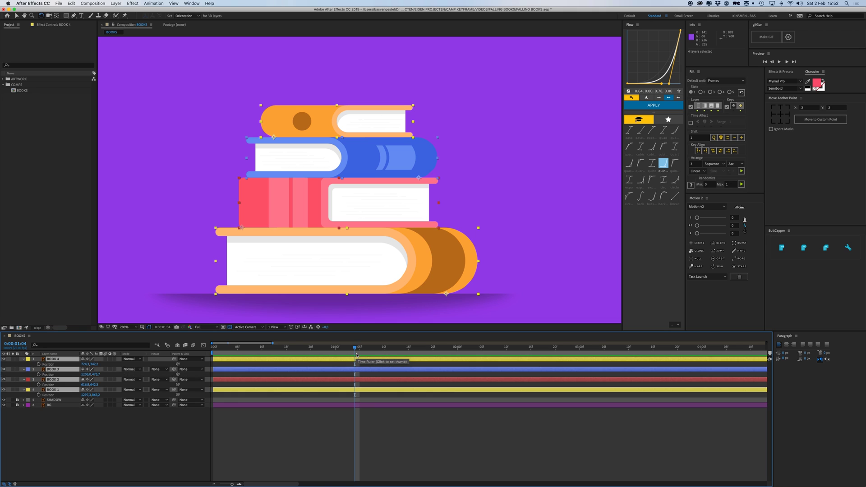
left_click(39, 365)
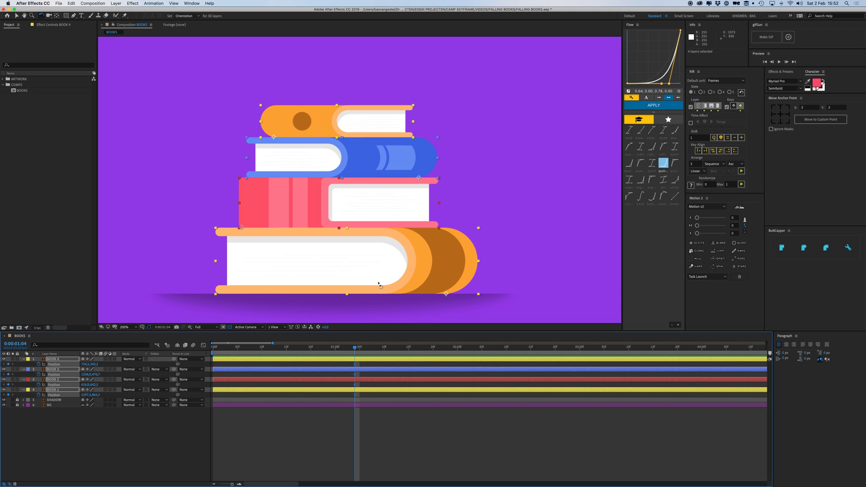
Step: At 0:00:00:15, move the four selected books straight up until the whole stack is above the composition frame
key("comma")
left_click_drag(372, 266, 382, 265)
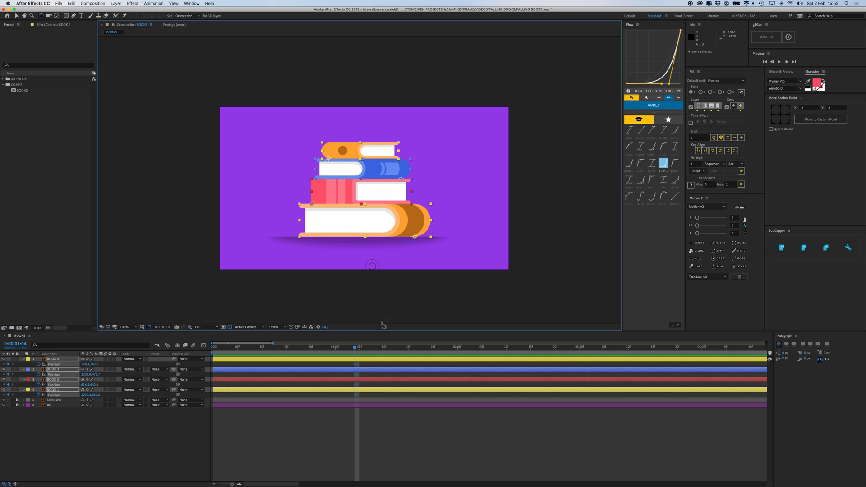
left_click(128, 327)
left_click(134, 334)
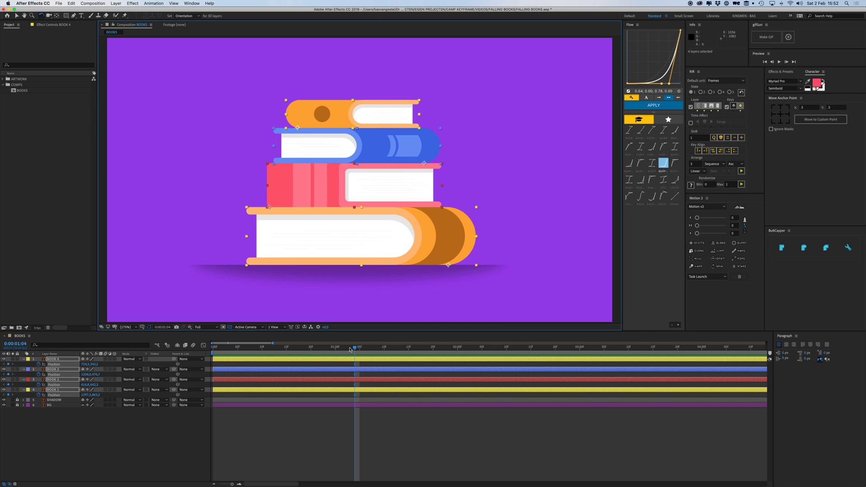
left_click_drag(350, 349, 288, 355)
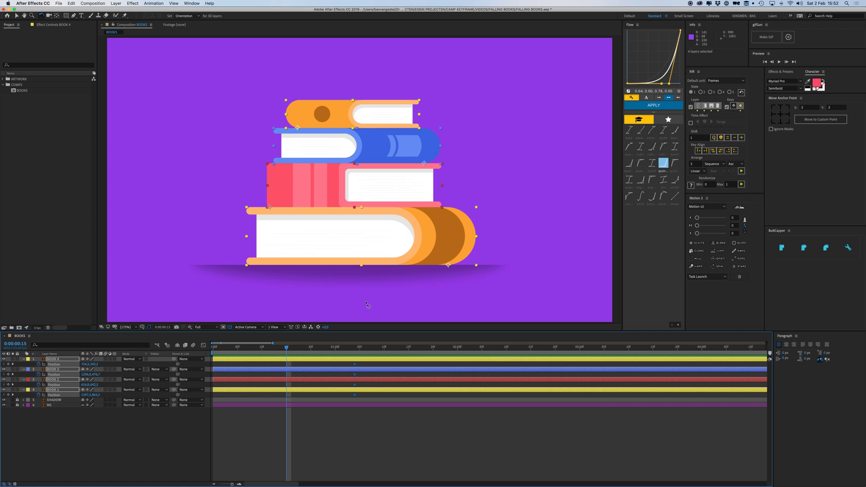
key("v")
left_click_drag(374, 221, 394, 303)
left_click_drag(396, 261, 397, 195)
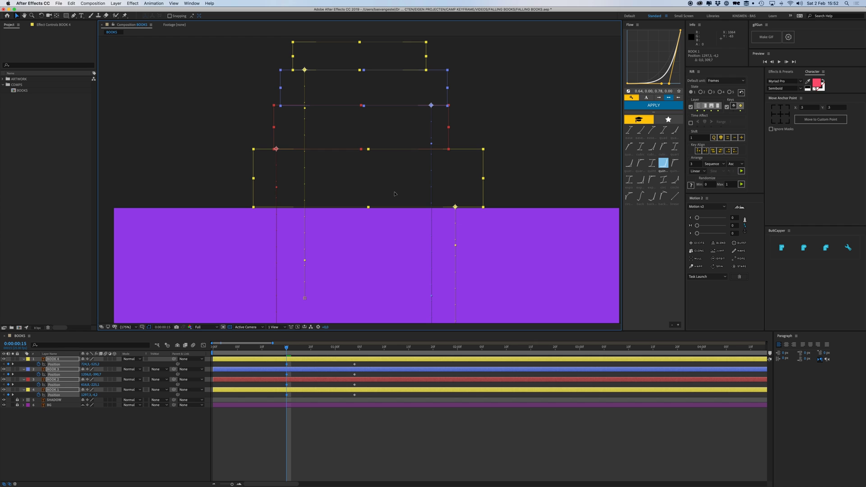
left_click_drag(395, 157, 396, 103)
left_click_drag(403, 228, 401, 211)
scroll(386, 196, "down", 6)
left_click(362, 468)
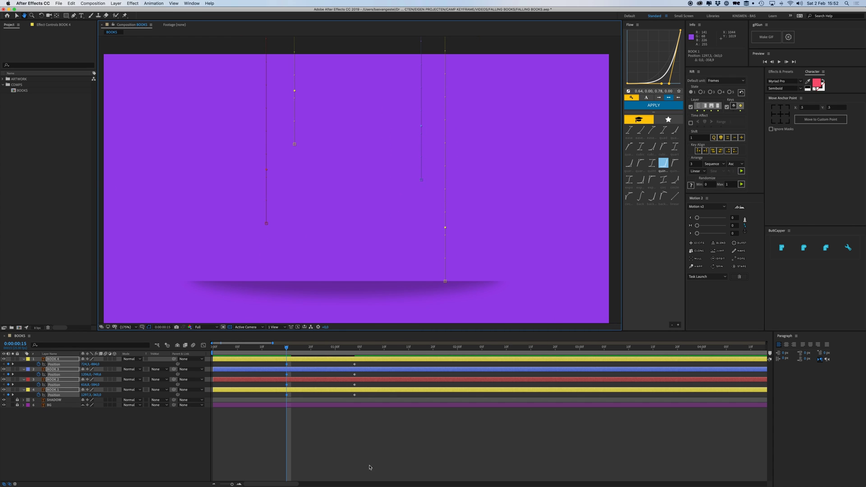
Step: Apply Easy Ease to all Position keyframes of the four book layers
left_click_drag(290, 347, 352, 357)
left_click_drag(362, 395, 281, 367)
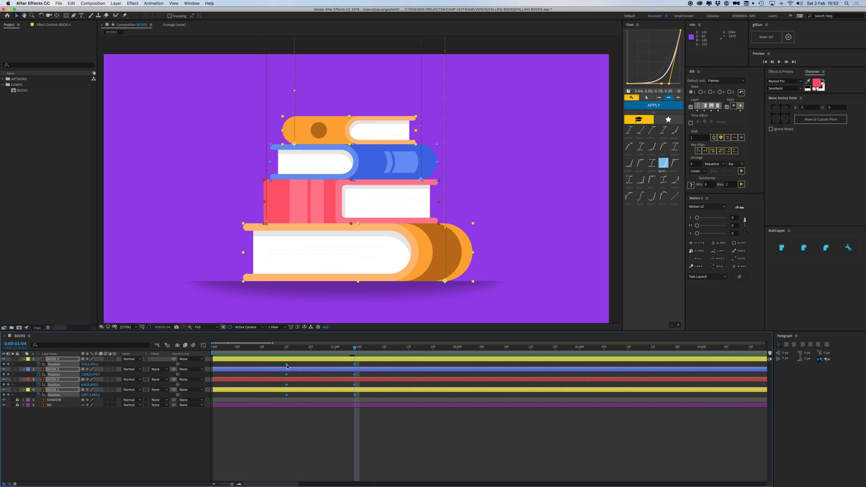
right_click(287, 366)
mouse_move(311, 434)
left_click(361, 446)
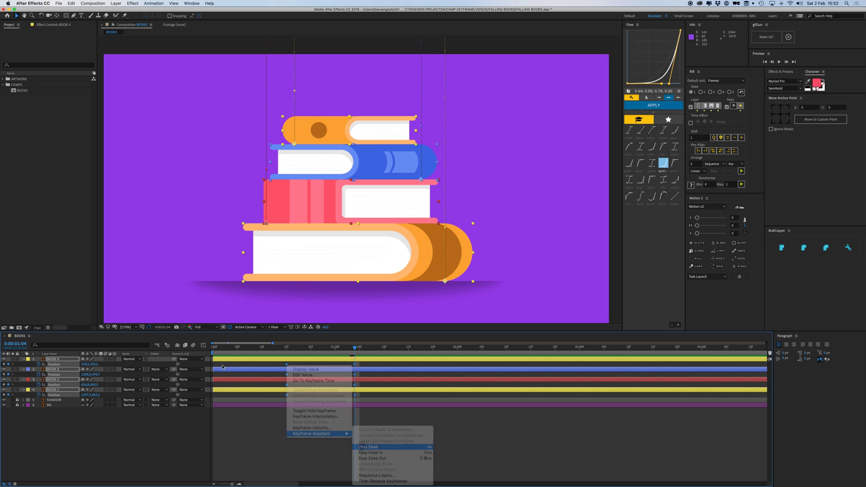
Step: Compare the books' position speed graph with and without Easy Ease, keeping the easing applied
left_click(204, 345)
left_click_drag(272, 442, 363, 460)
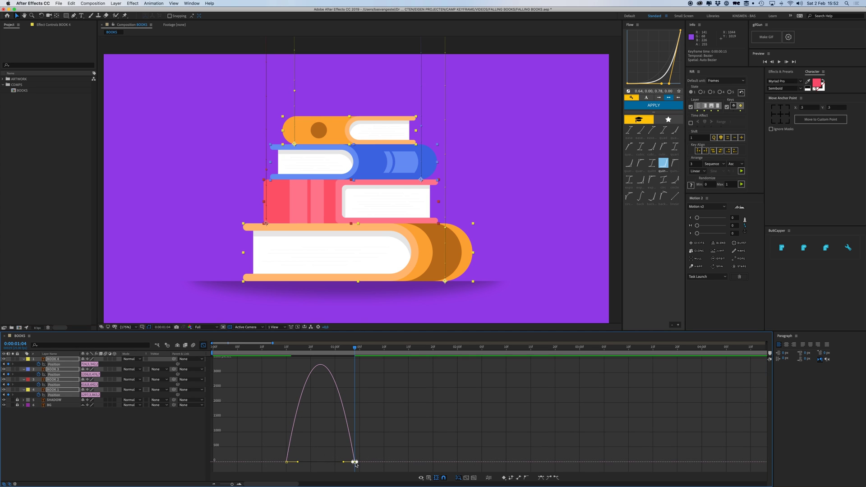
key("super+z")
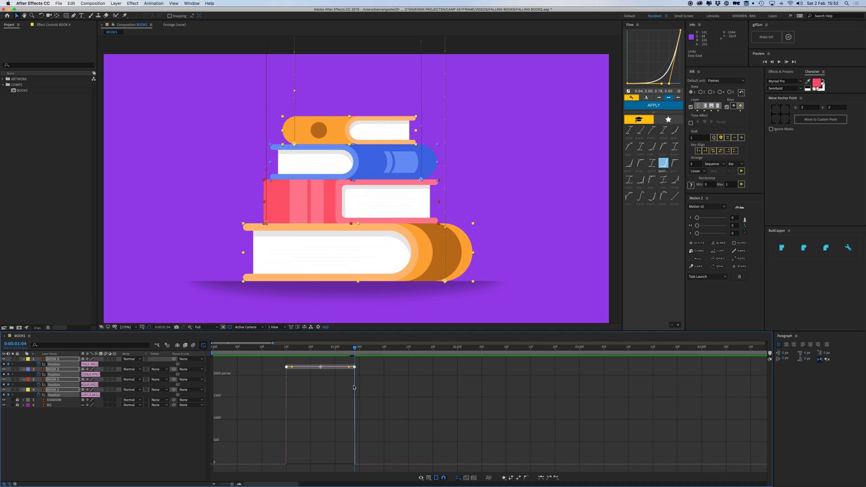
key("super+shift+z")
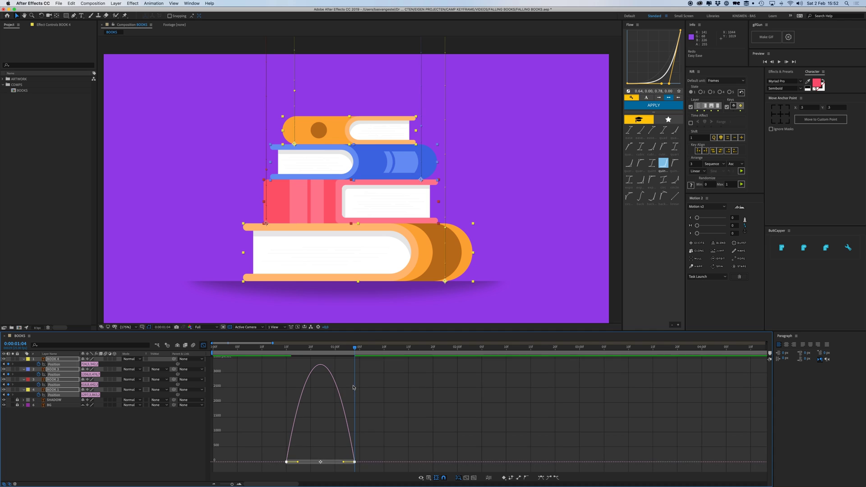
left_click(274, 444)
left_click(203, 345)
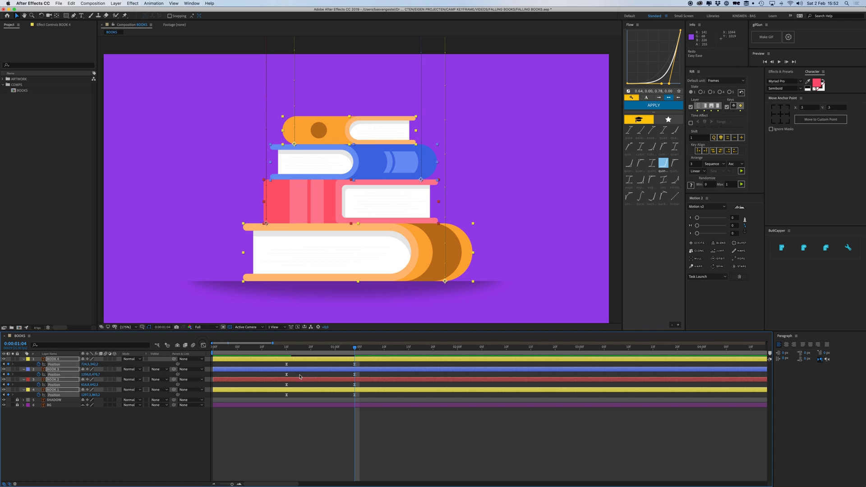
Step: Reshape BOOK 1's position speed graph with a long ease out of the first keyframe and high speed into the last
left_click(276, 393)
left_click(203, 345)
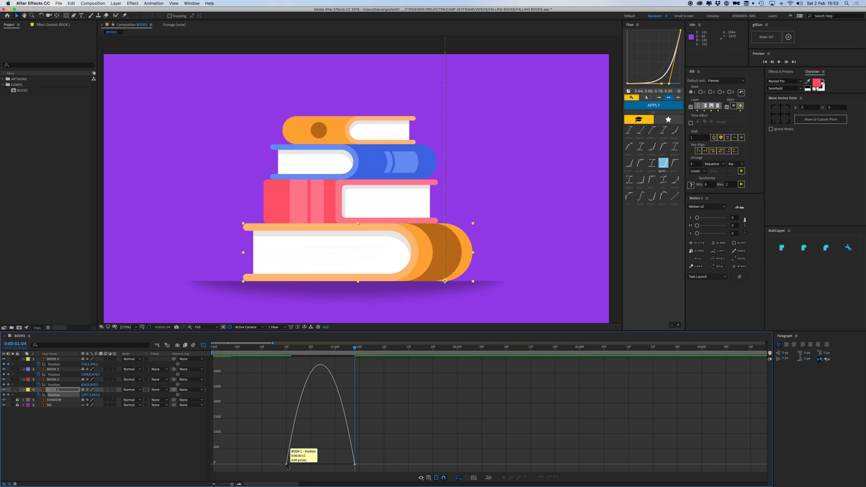
left_click_drag(359, 467, 354, 374)
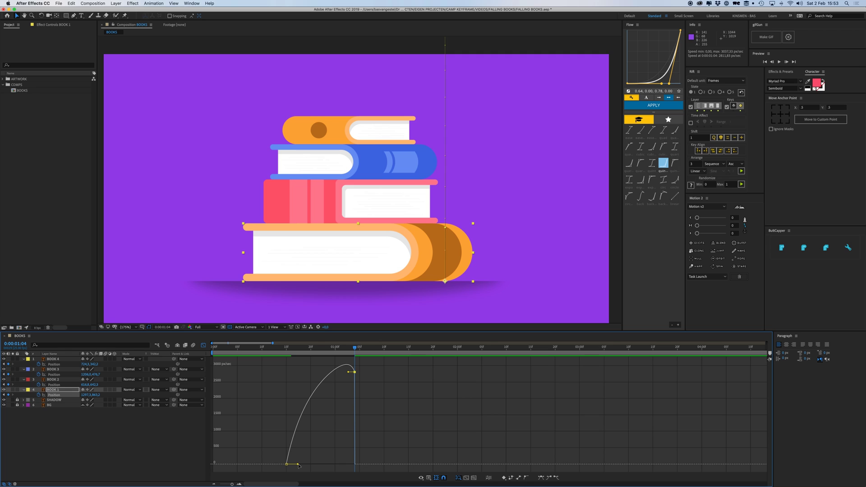
left_click_drag(298, 465, 339, 470)
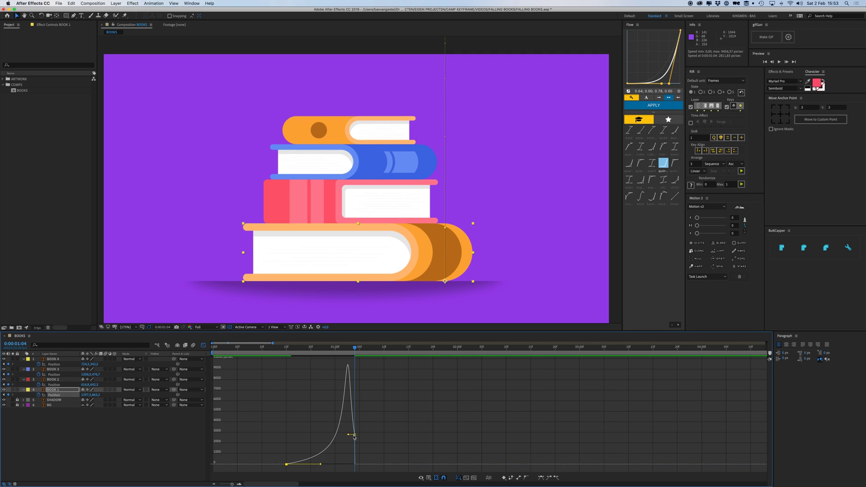
left_click_drag(355, 435, 354, 394)
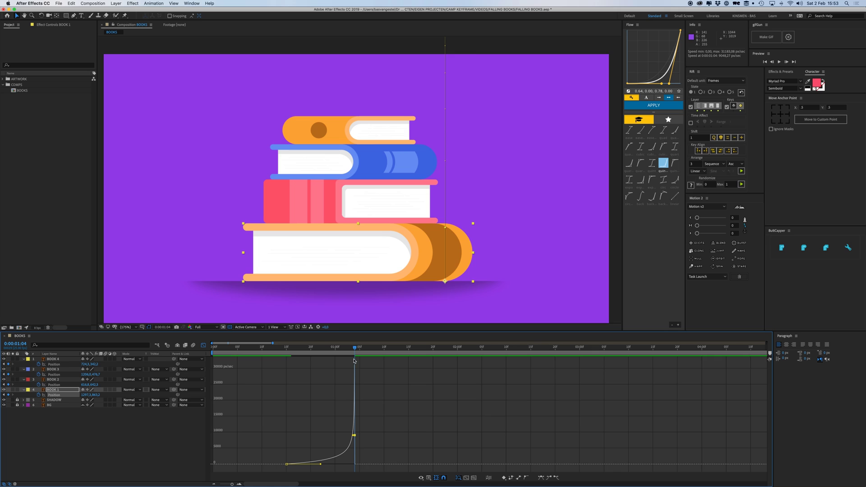
Step: Hide the BOOK 2, BOOK 3 and BOOK 4 layers and preview BOOK 1's fall on its own
left_click_drag(344, 347, 303, 354)
key("space")
key("space")
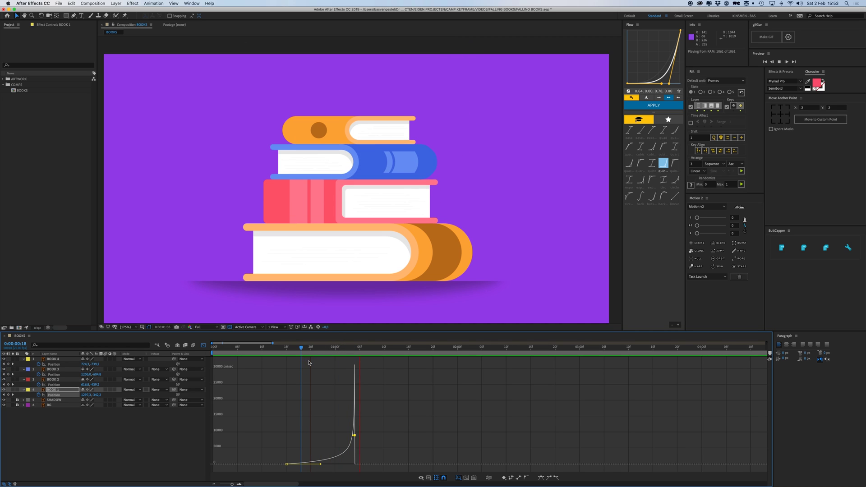
key("space")
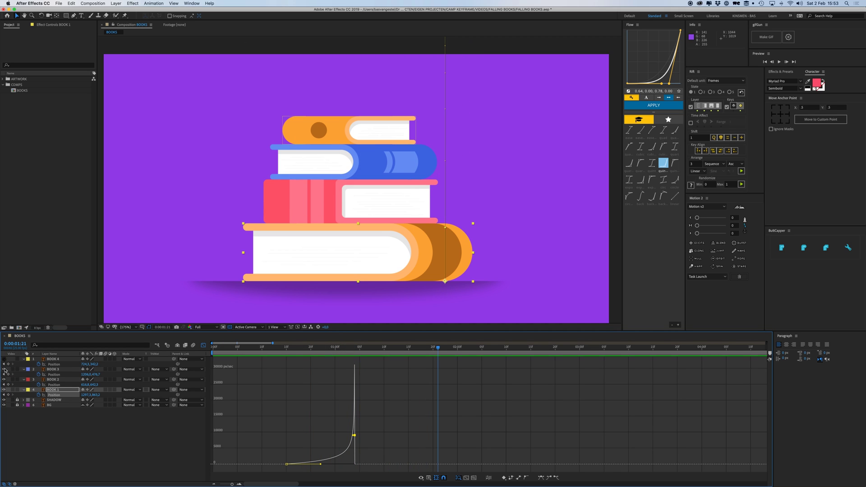
left_click_drag(6, 371, 5, 382)
key("space")
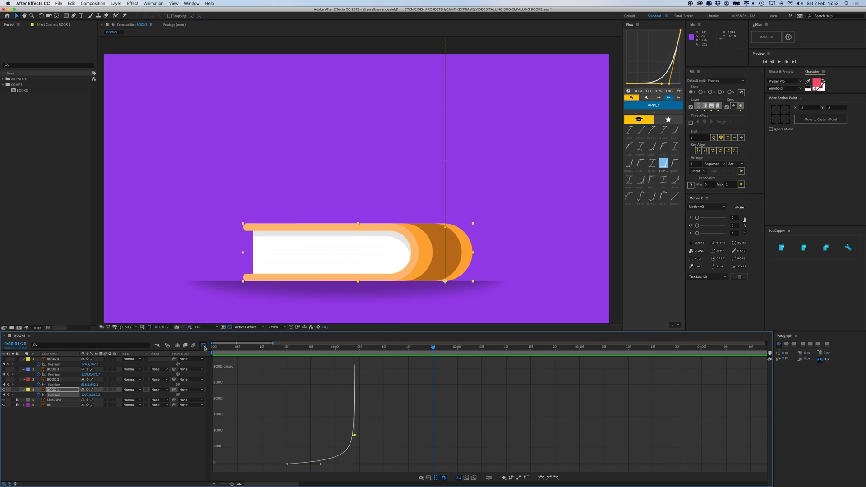
Step: Show the BOOK 2, BOOK 3 and BOOK 4 layers and apply the 0.64, 0.00, 0.78, 0.00 Flow curve to all books' Position keyframes
left_click_drag(4, 360, 5, 380)
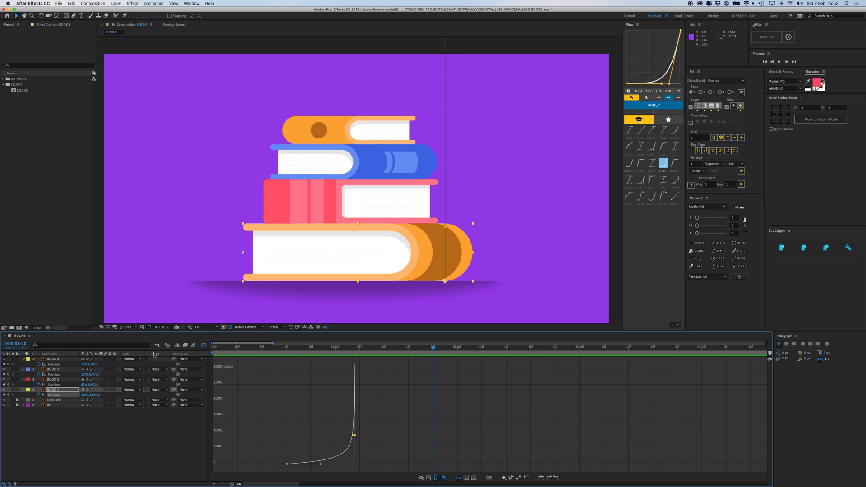
left_click(204, 346)
left_click_drag(366, 396, 261, 357)
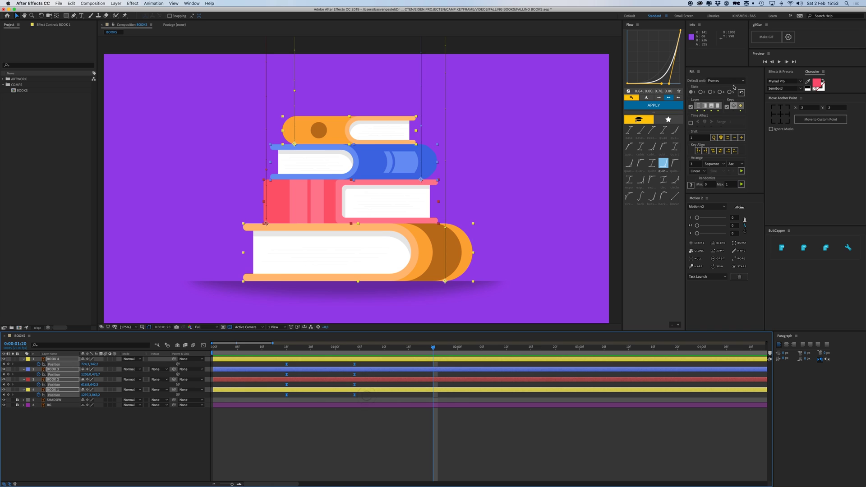
left_click(663, 163)
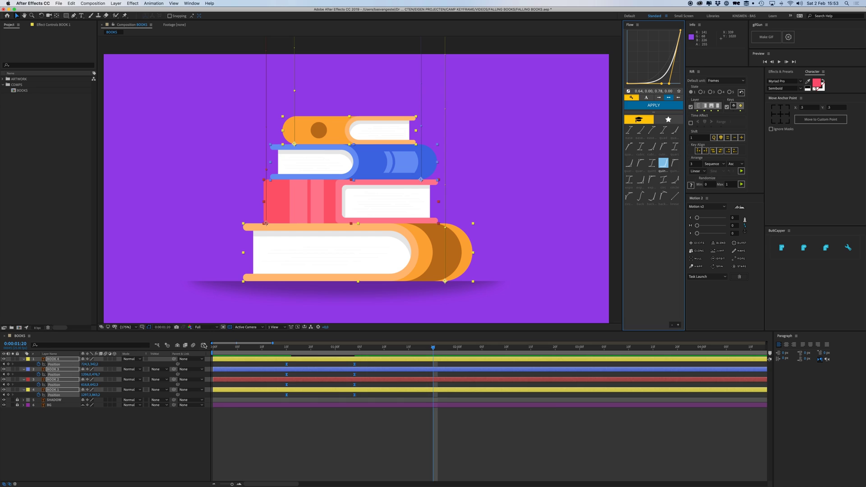
Step: Examine the books' Position speed graph and preview the fall with the Flow curve
left_click(204, 345)
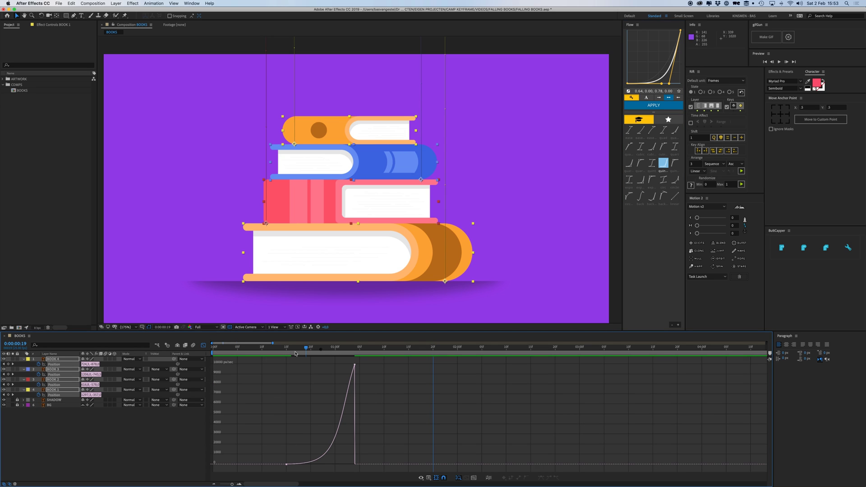
key("space")
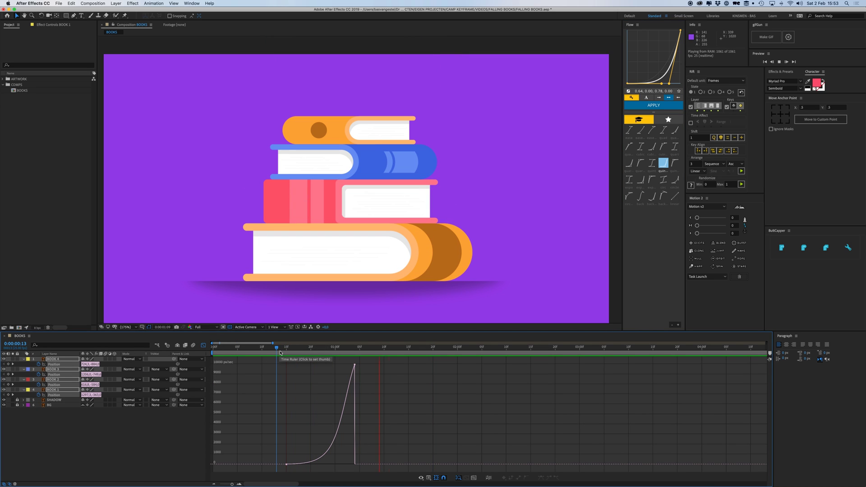
key("space")
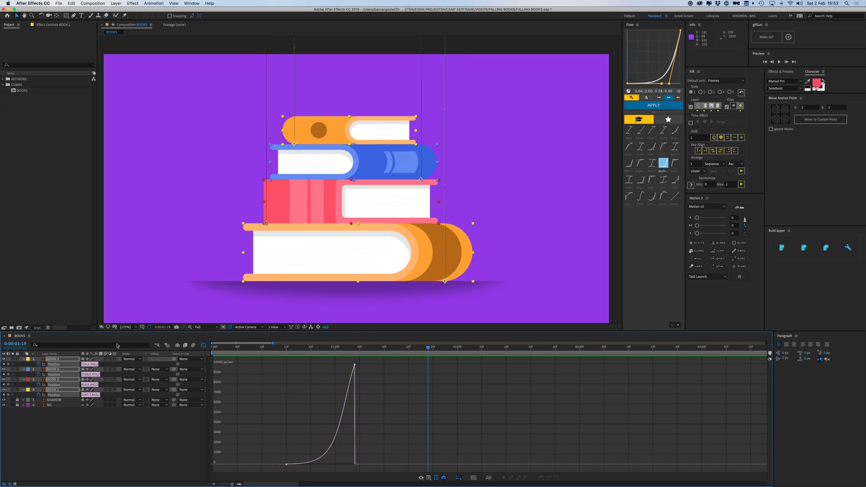
Step: Lengthen the fall by moving all four books' last Position keyframes to 0:00:01:19, and preview it
left_click(203, 345)
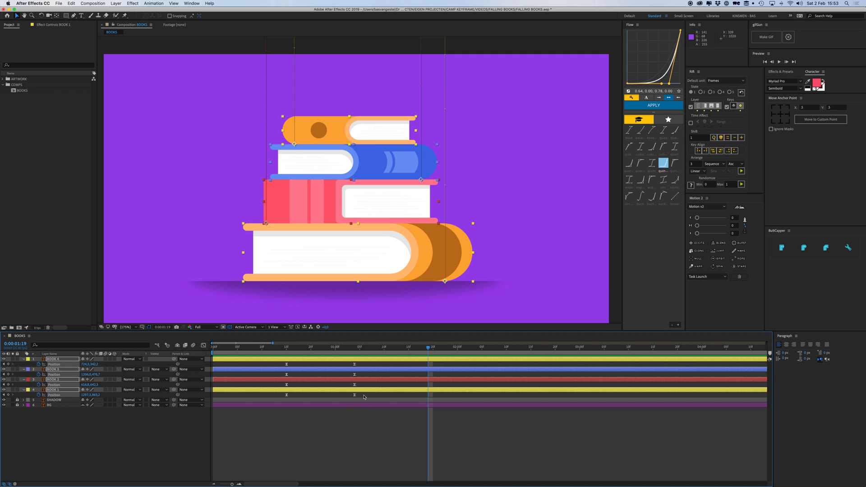
left_click_drag(364, 397, 427, 374)
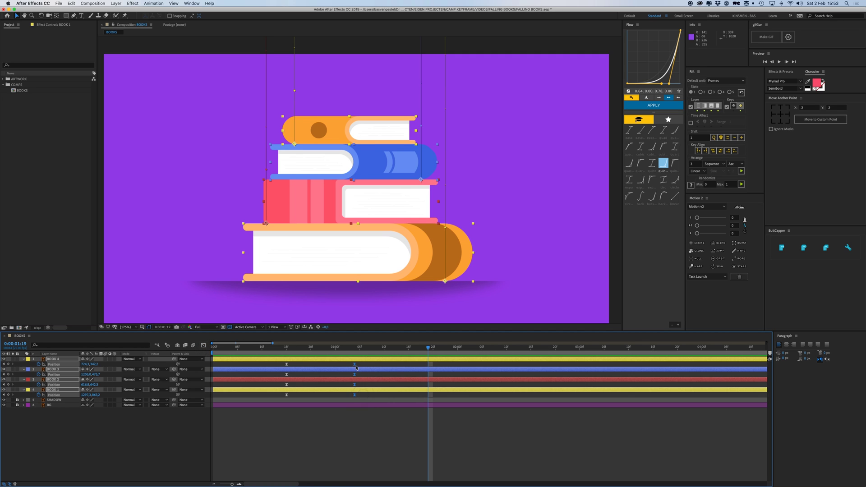
left_click(291, 352)
key("space")
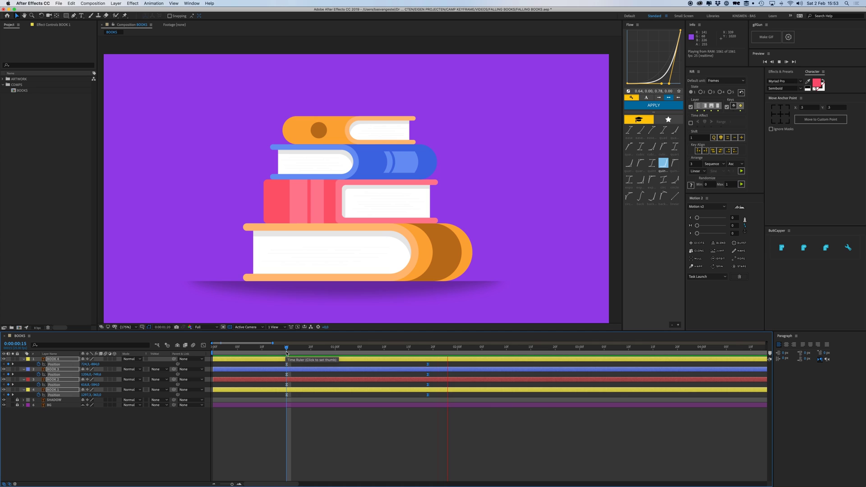
Step: Hide the BOOK 2, BOOK 3 and BOOK 4 layers and preview BOOK 1's slower fall alone
left_click(50, 454)
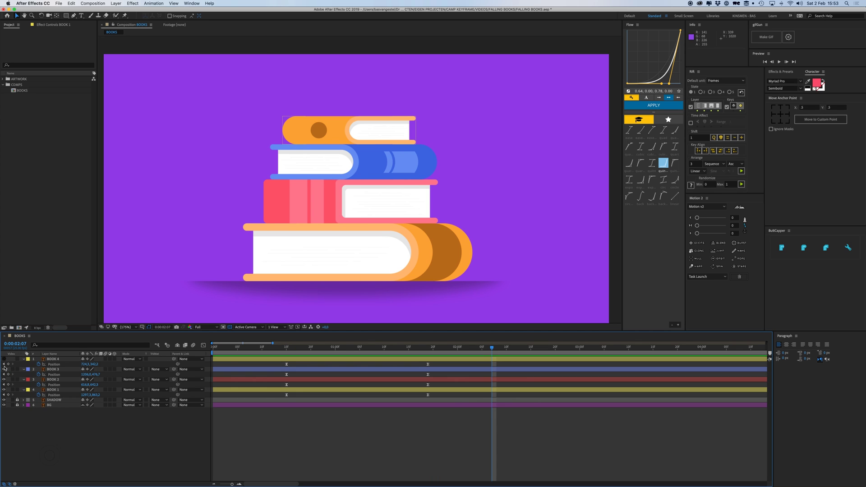
left_click(284, 351)
key("space")
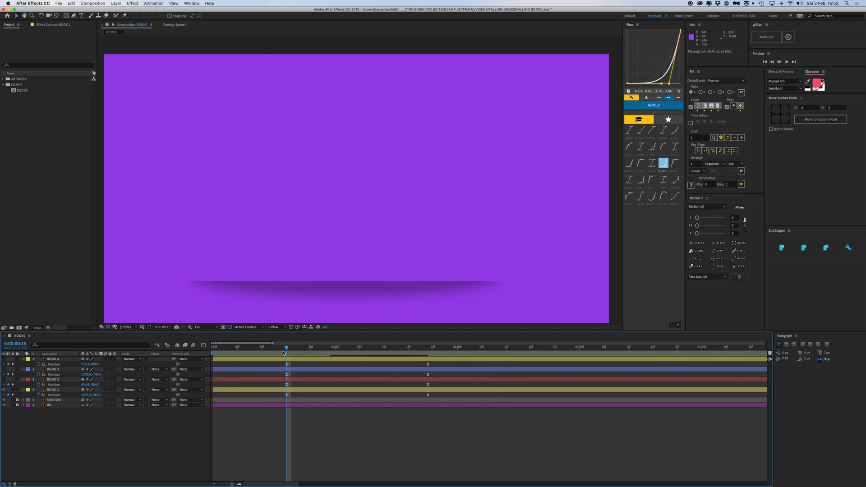
key("space")
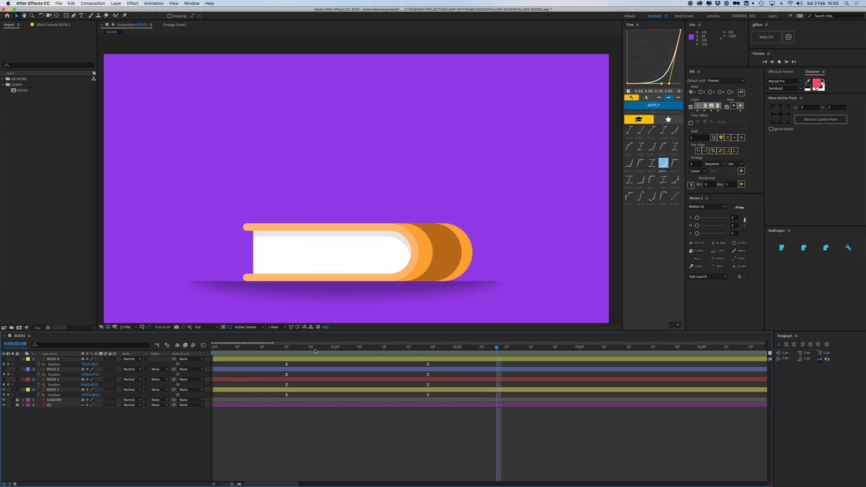
Step: Collapse the properties of BOOK 2, BOOK 3 and BOOK 4, and set a Rotation keyframe on BOOK 1 at 0:00:01:19
left_click_drag(286, 350, 434, 391)
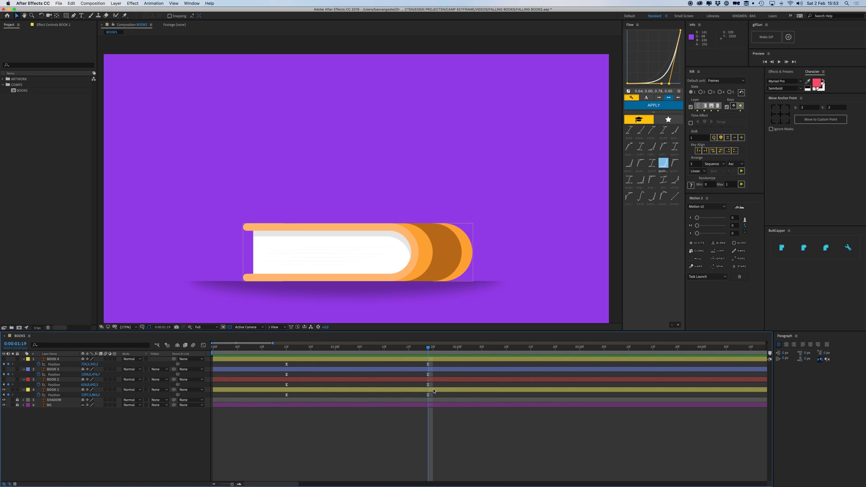
left_click(433, 380)
left_click(433, 360, "shift")
key("u")
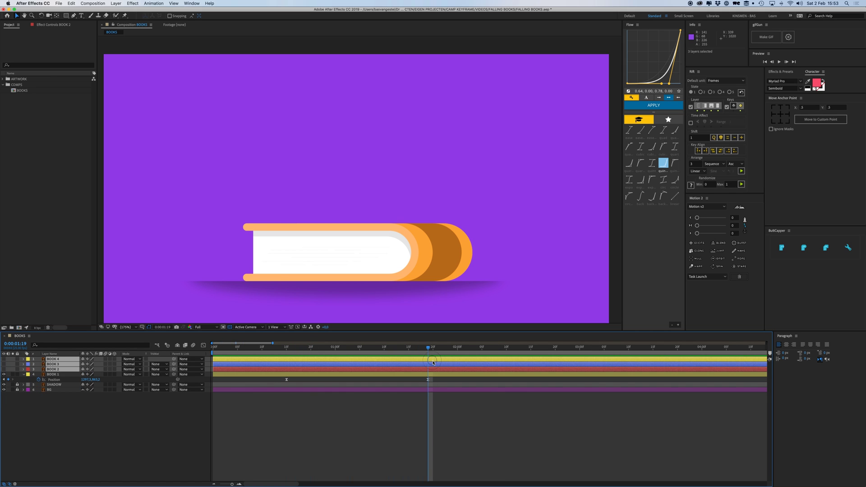
left_click(433, 373)
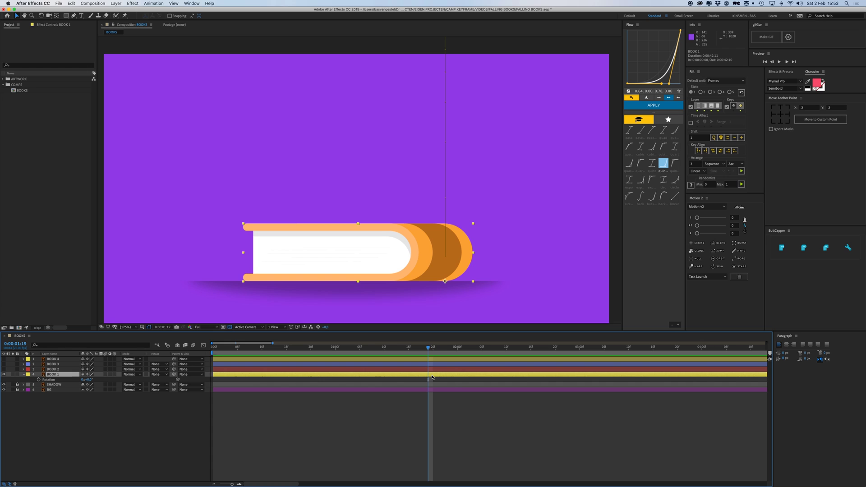
left_click(39, 380)
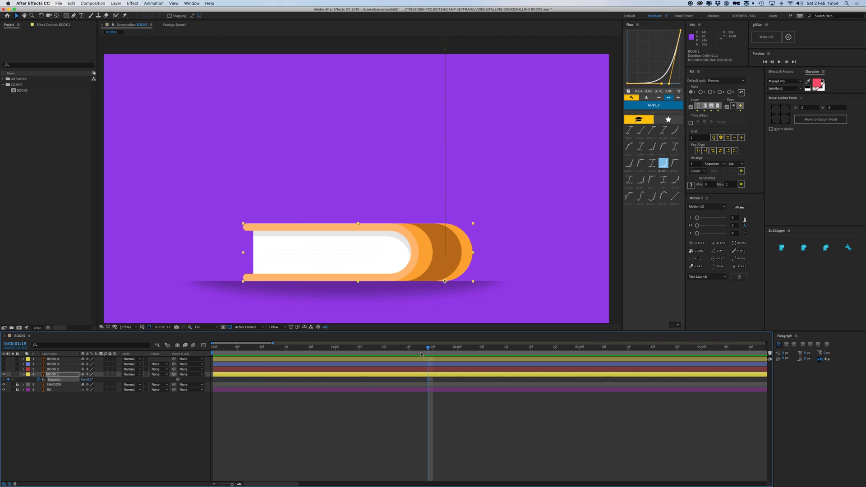
Step: Tilt BOOK 1 clockwise to about 15° at 0:00:01:14, keyframing its Rotation
left_click(404, 350)
key("slash")
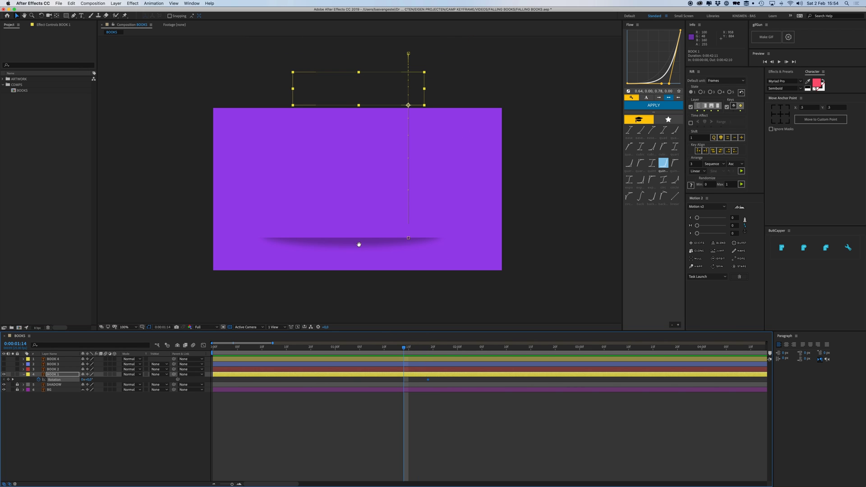
key("comma")
key("period")
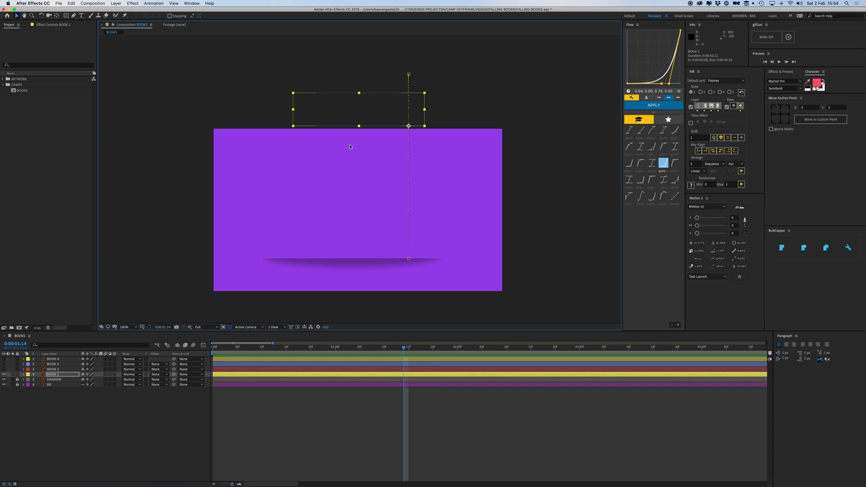
key("w")
left_click_drag(315, 116, 318, 95)
key("u")
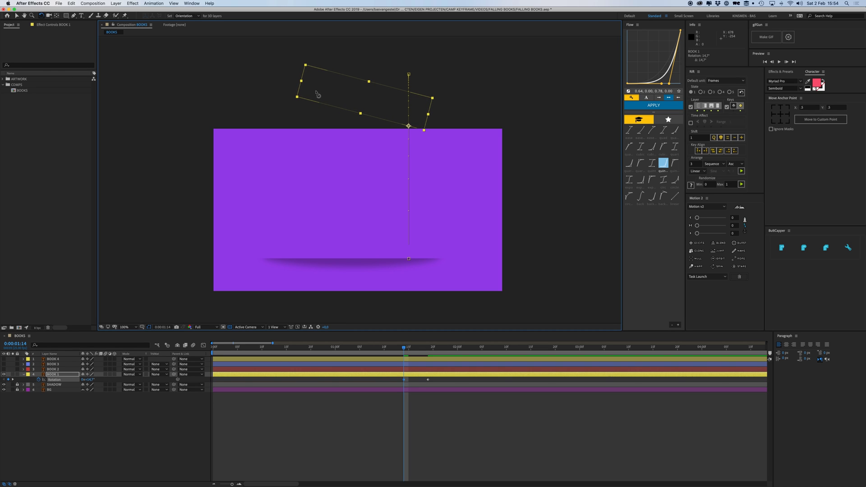
left_click(92, 380)
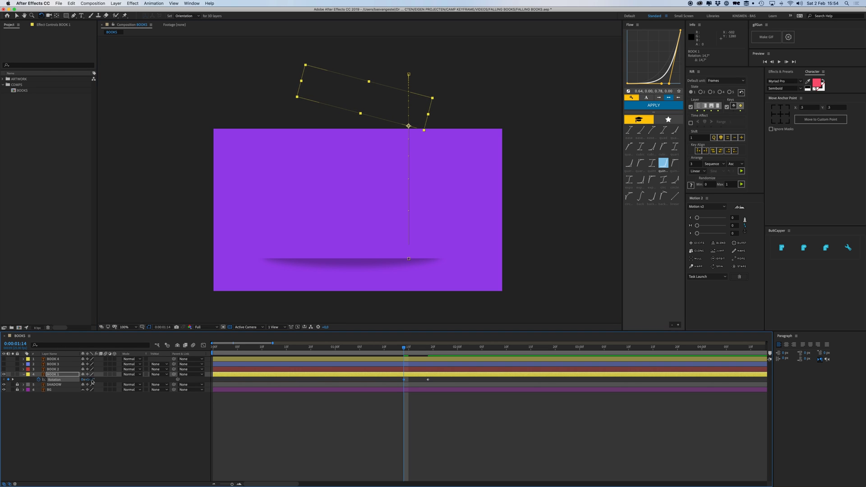
key("Return")
Step: Reveal BOOK 1's Position alongside its Rotation and add a 4° Rotation keyframe at 0:00:01:22
left_click_drag(405, 349, 423, 351)
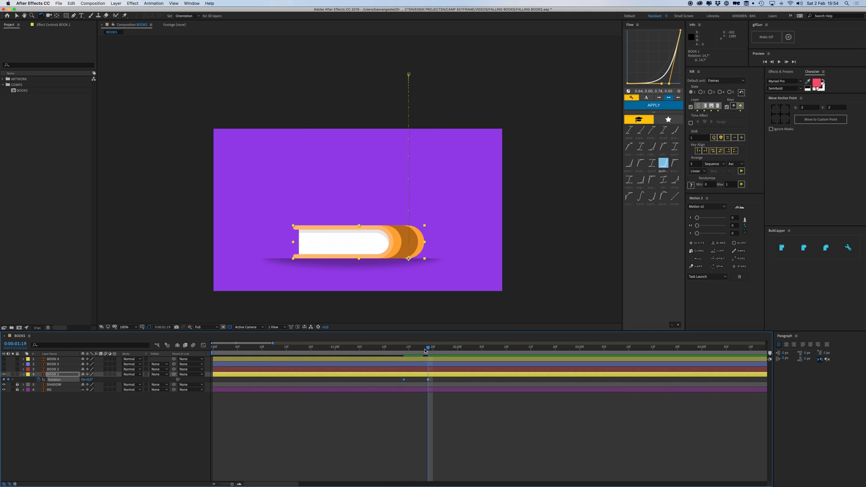
key("shift+p")
left_click(239, 484)
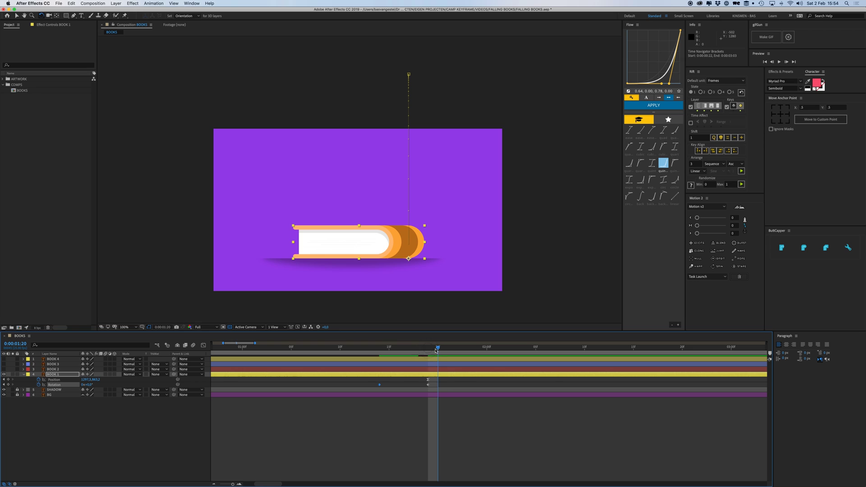
key("Page_Down")
key("Page_Down")
key("Page_Down")
key("period")
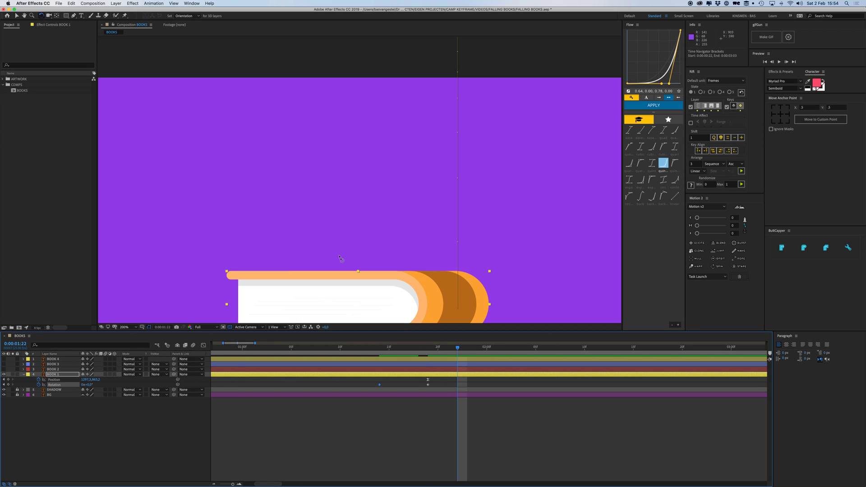
left_click_drag(341, 259, 345, 172)
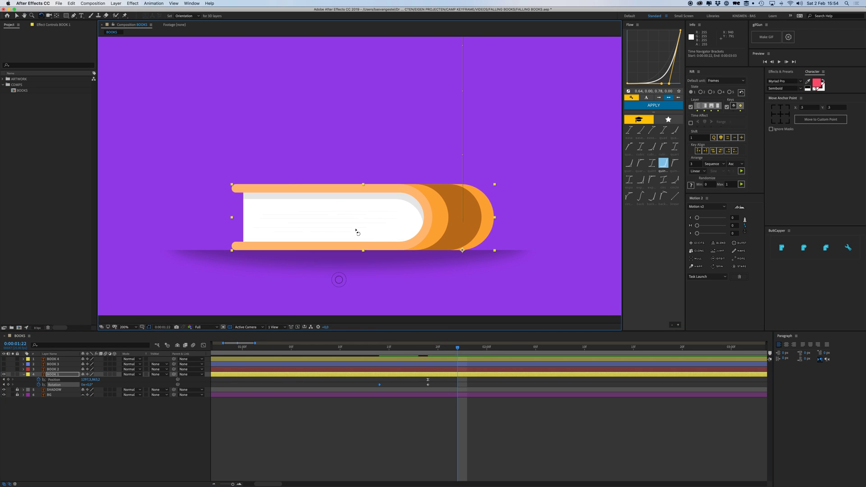
left_click(91, 385)
type("4")
key("Return")
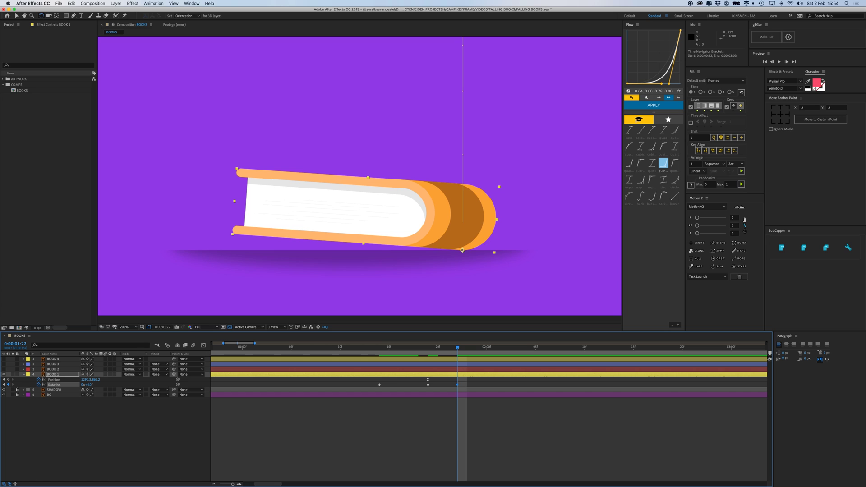
Step: Check BOOK 1's first bounce and add a 0° Rotation keyframe at 0:00:02:00
left_click(426, 351)
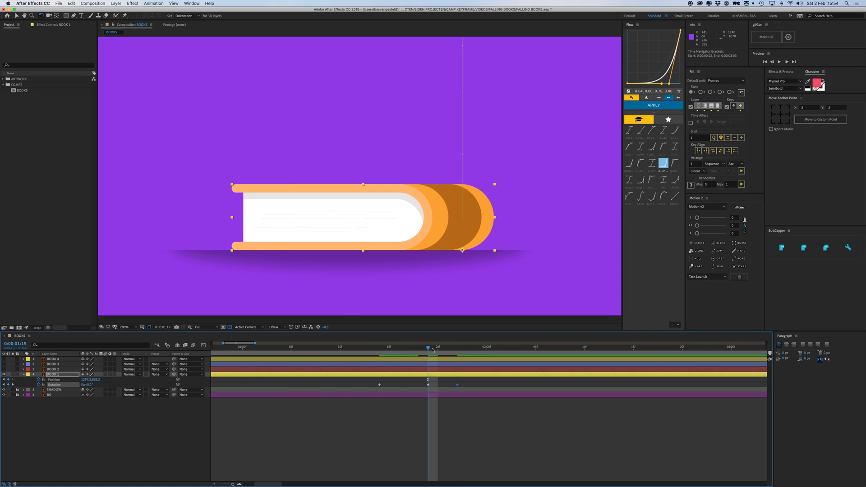
left_click_drag(432, 350, 458, 354)
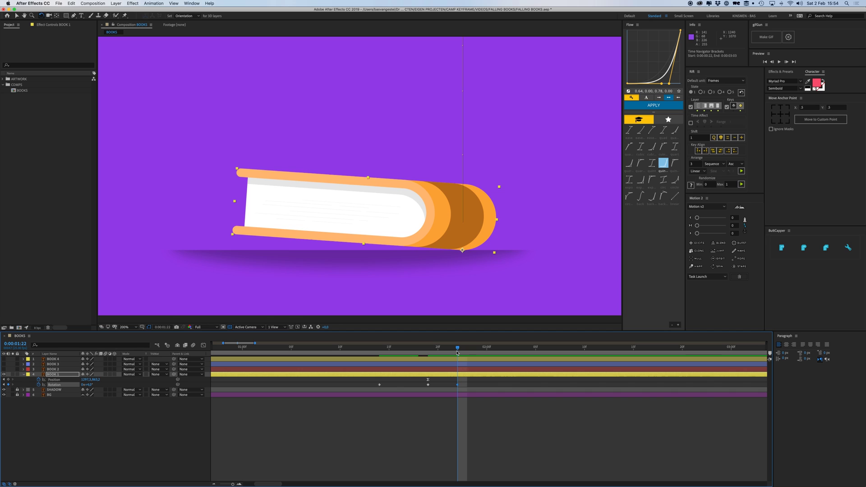
key("Page_Down")
key("Page_Down")
key("Page_Down")
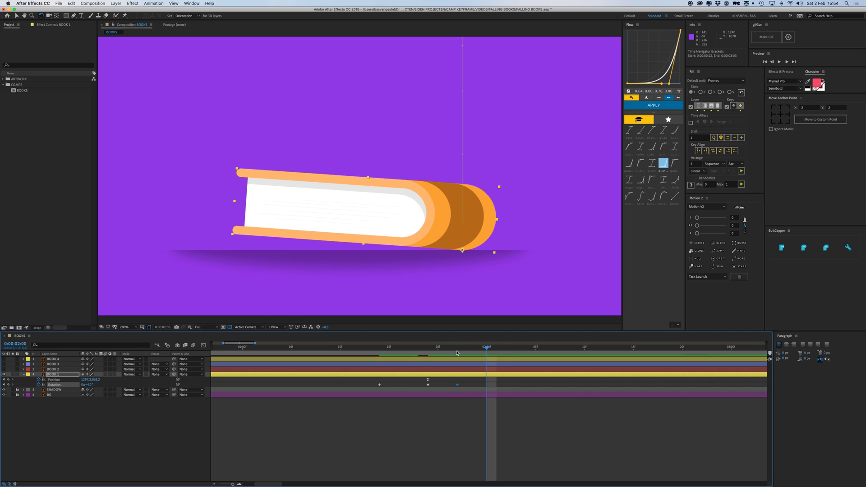
left_click(91, 384)
type("0")
key("Return")
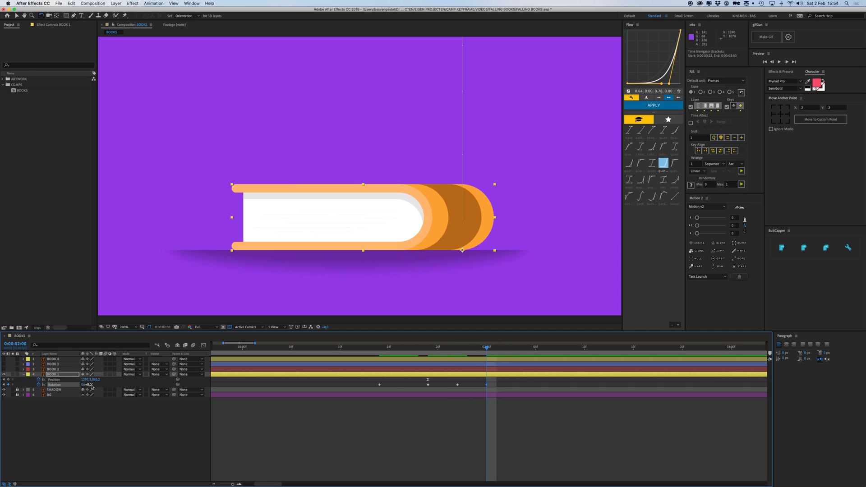
Step: Add a smaller bounce to BOOK 1 with a 1° Rotation keyframe at 0:00:02:03
key("Page_Down")
key("Page_Down")
key("Page_Down")
left_click(91, 385)
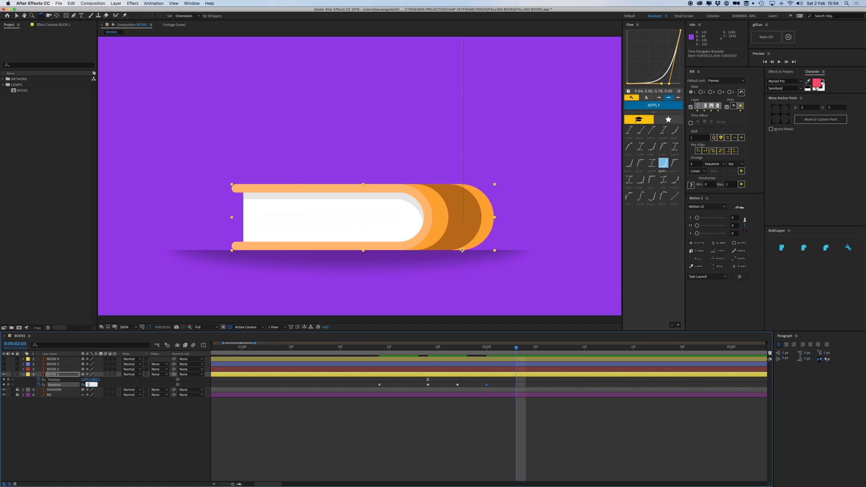
type("1")
key("Return")
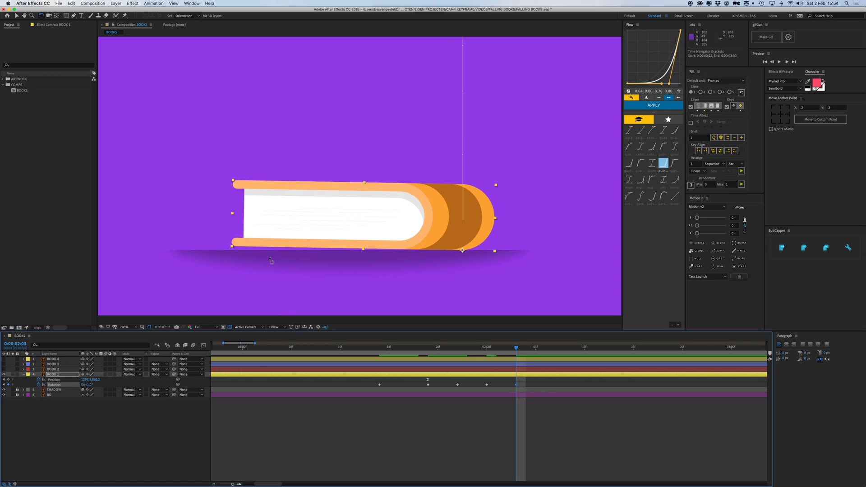
Step: Settle BOOK 1 flat with a 0° Rotation keyframe at 0:00:02:06
key("Page_Down")
key("Page_Down")
key("Page_Down")
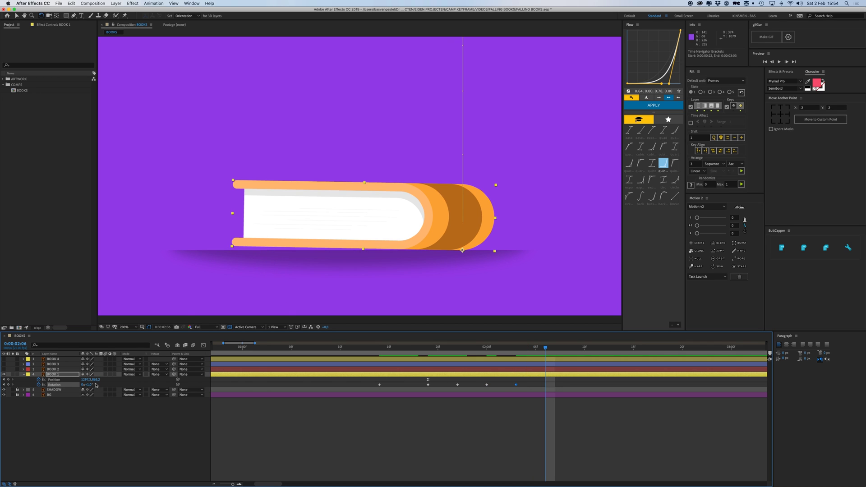
left_click(91, 385)
type("0")
key("Return")
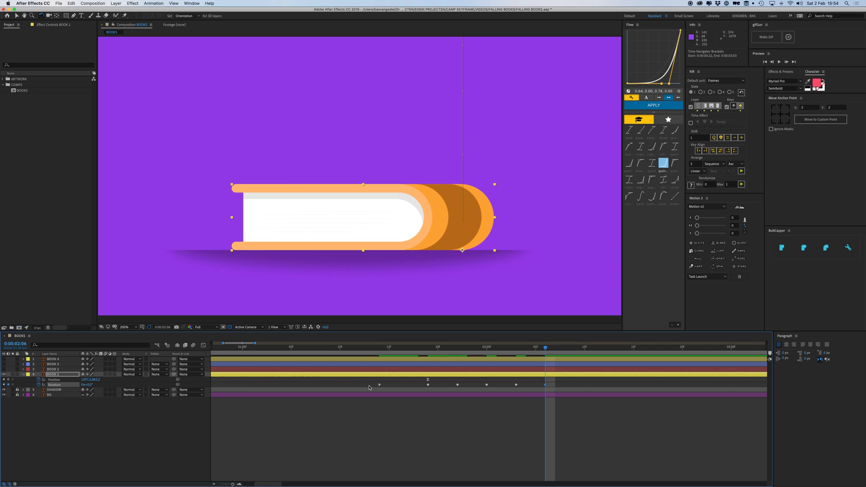
Step: Apply Easy Ease to all of BOOK 1's Rotation keyframes
left_click_drag(366, 382, 552, 390)
right_click(545, 384)
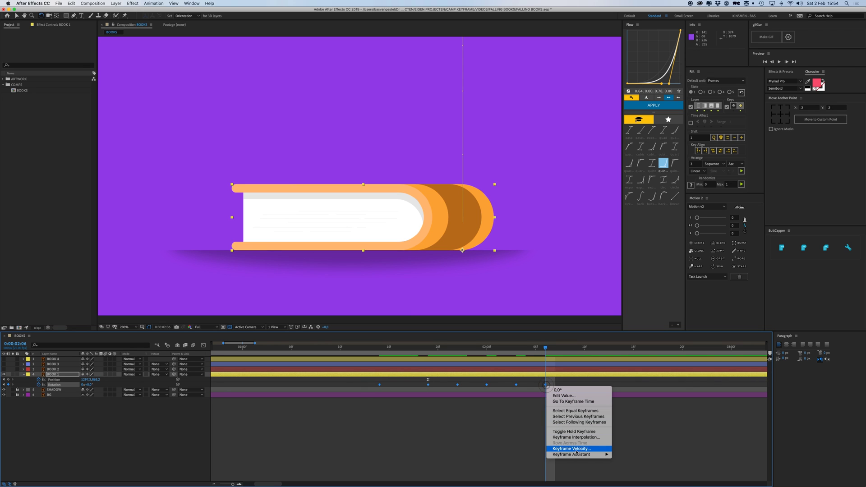
mouse_move(576, 454)
left_click(623, 447)
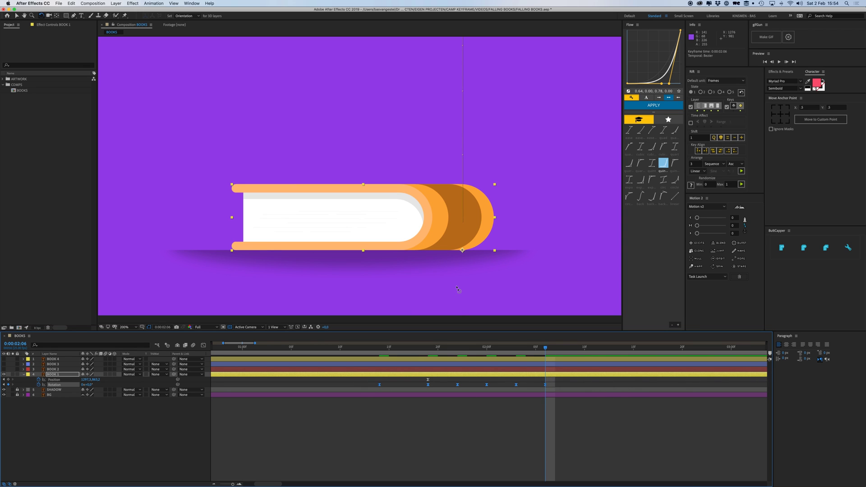
Step: Fit the composition in the viewer and play back BOOK 1's fall and bounce
key("comma")
key("v")
left_click(477, 411)
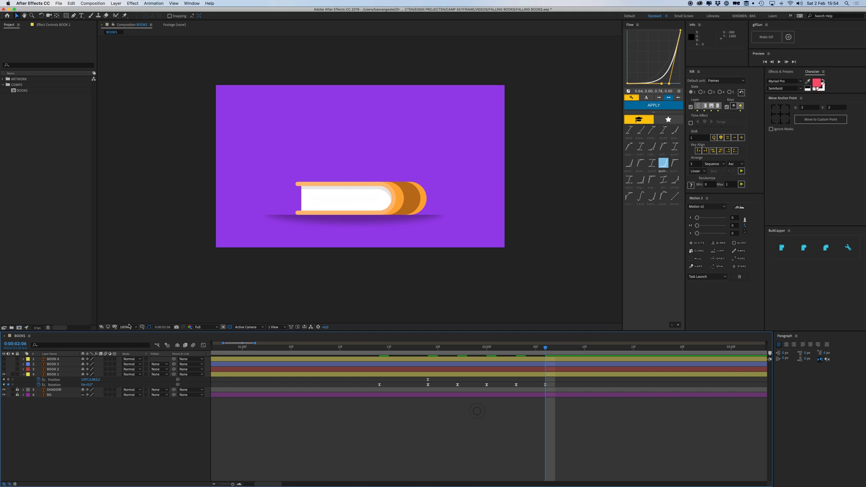
left_click(129, 326)
left_click(129, 332)
left_click_drag(452, 348, 350, 356)
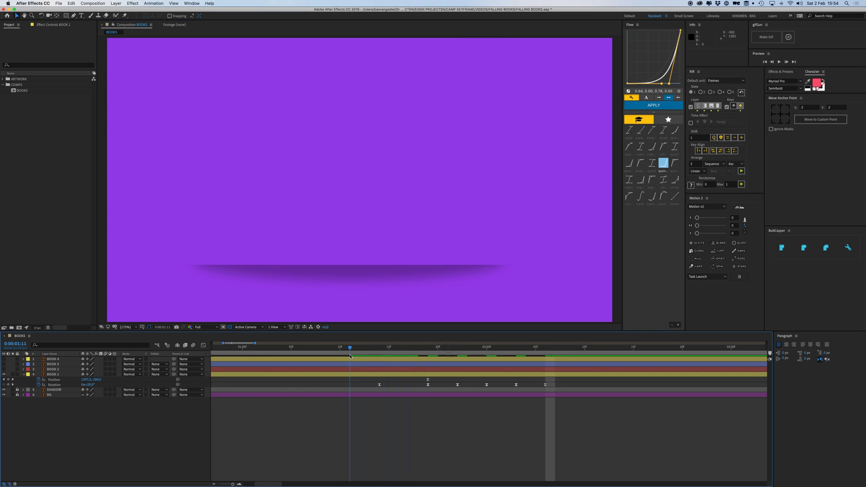
key("space")
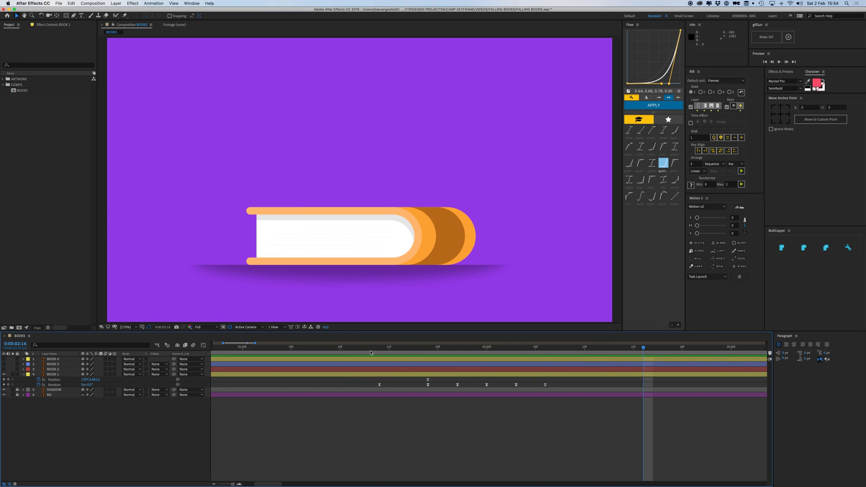
left_click(371, 352)
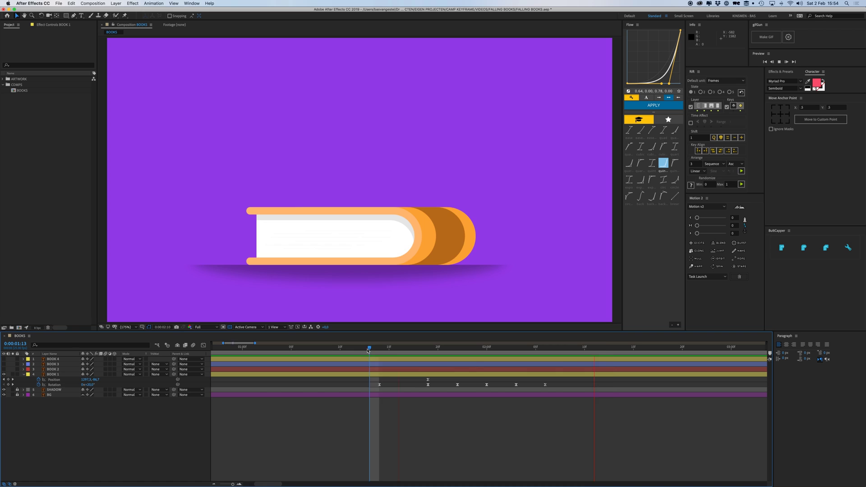
left_click(281, 348)
key("space")
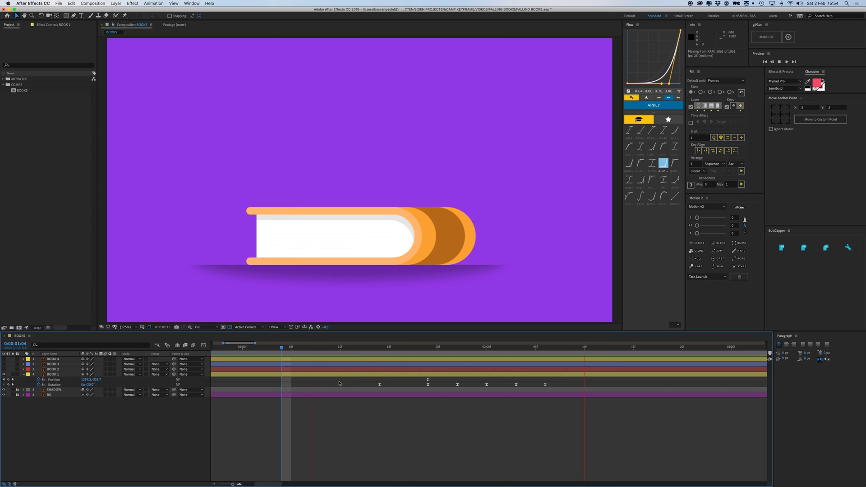
key("space")
Step: Shift all of BOOK 1's Rotation keyframes one frame earlier and preview the landing
left_click_drag(429, 391, 536, 386)
left_click(311, 348)
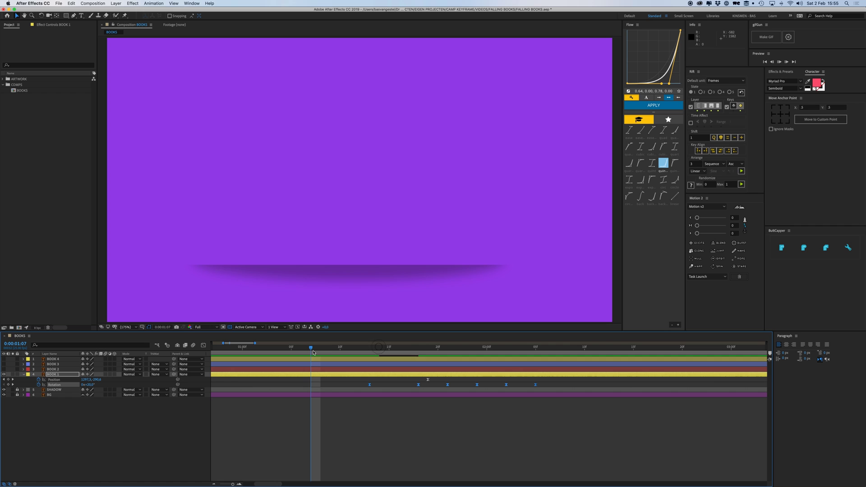
key("space")
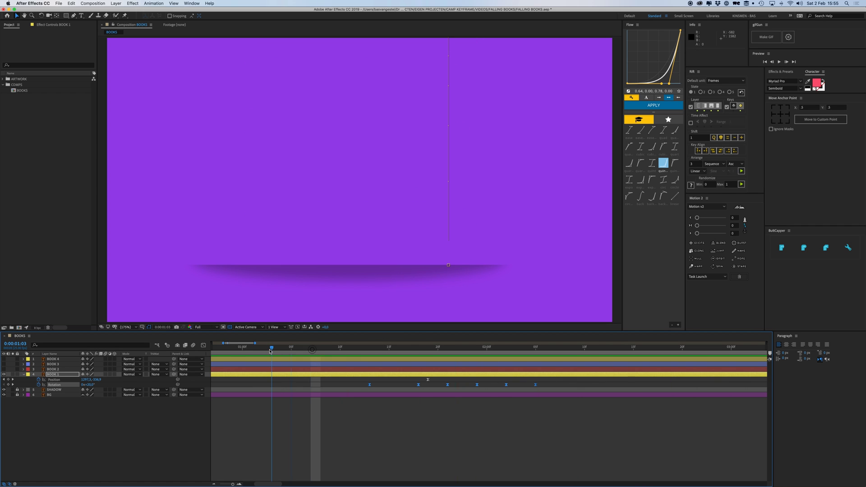
left_click(272, 347)
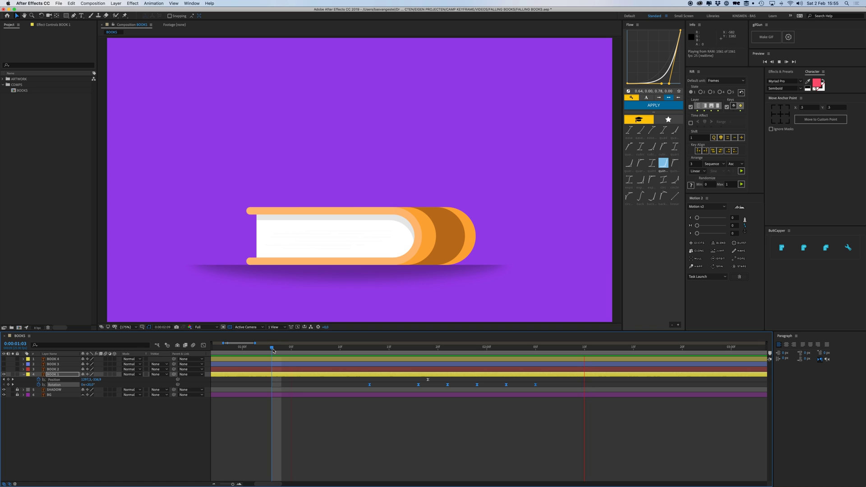
key("space")
Step: Show BOOK 2, BOOK 3 and BOOK 4 and add a 0° Rotation keyframe to each at 0:00:01:18
left_click(370, 348)
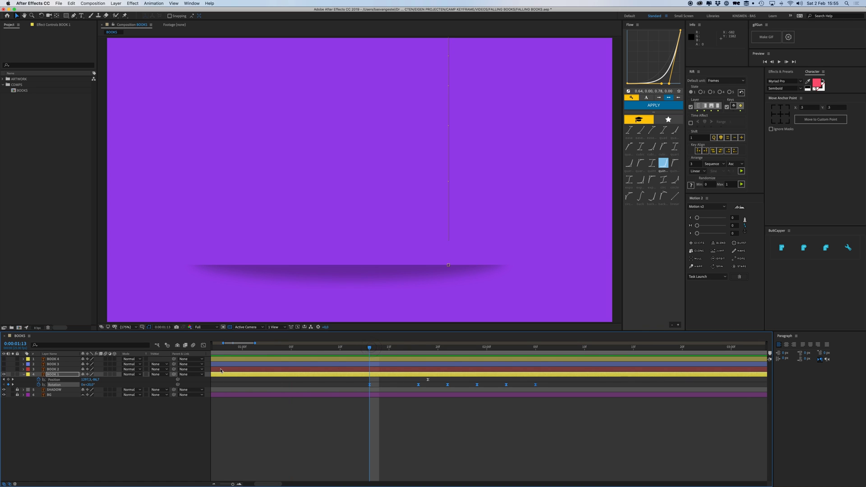
left_click_drag(4, 359, 4, 369)
left_click(53, 370)
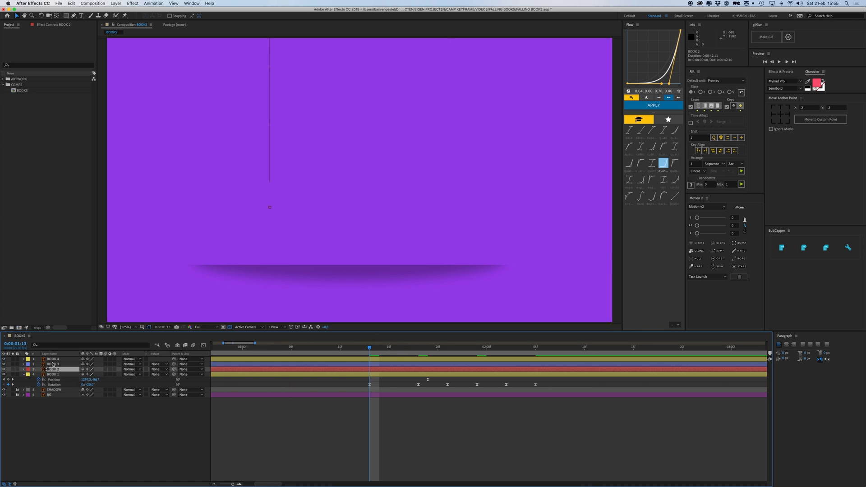
left_click(53, 360, "shift")
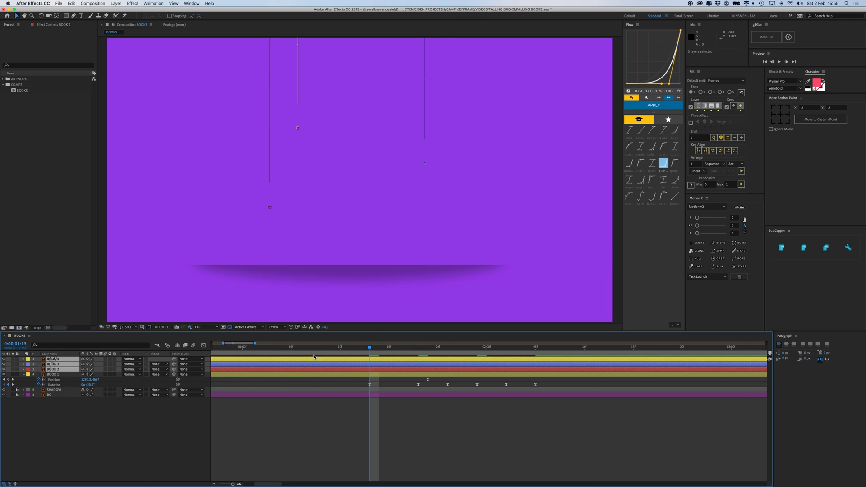
left_click(419, 349)
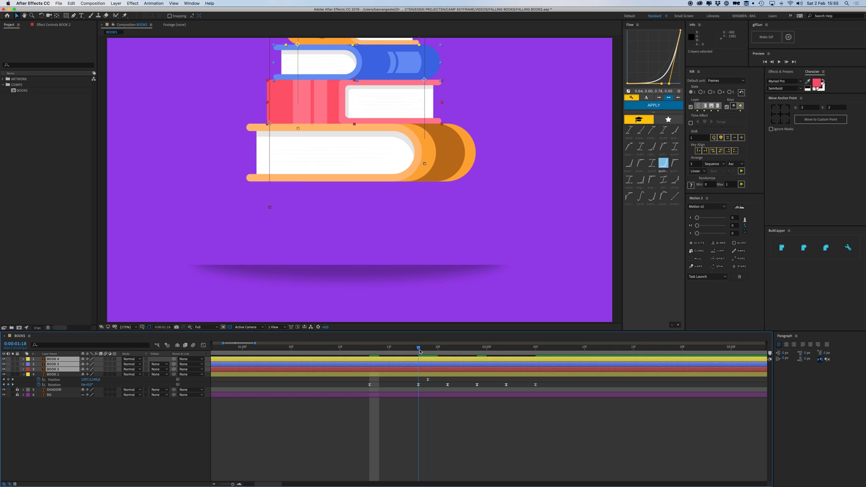
key("alt+shift+r")
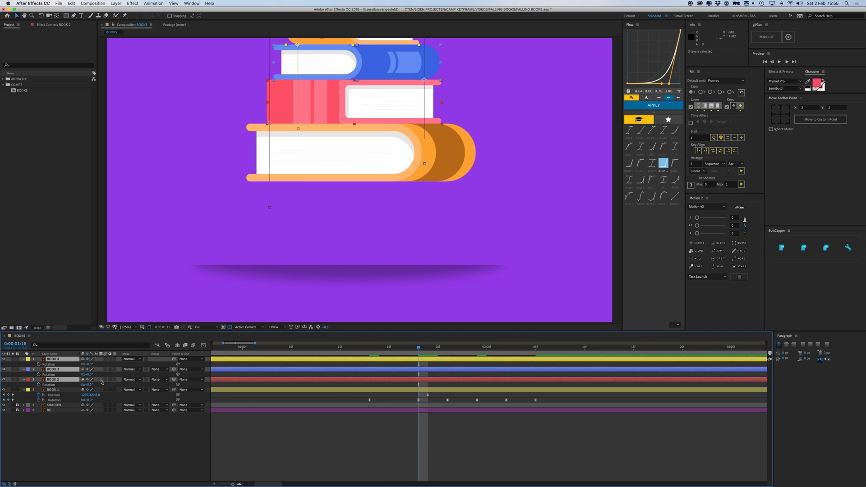
left_click(47, 364)
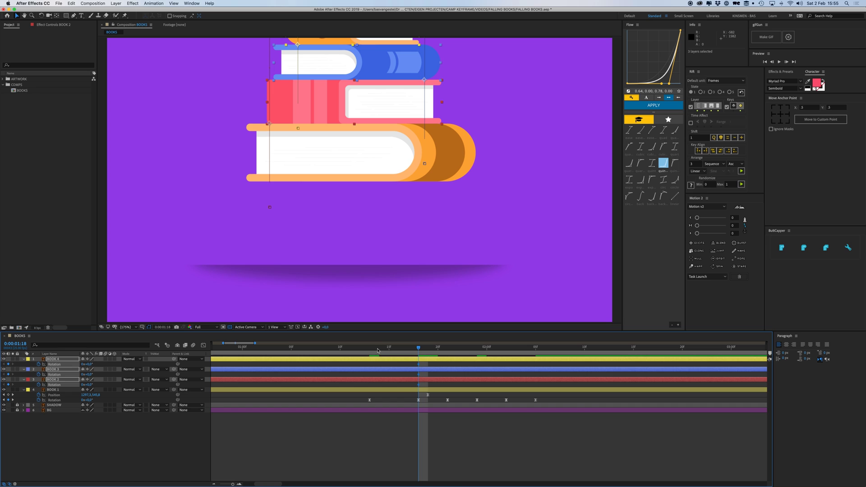
Step: Tilt BOOK 2 with a -4° Rotation keyframe at 0:00:01:21
left_click_drag(425, 352, 446, 353)
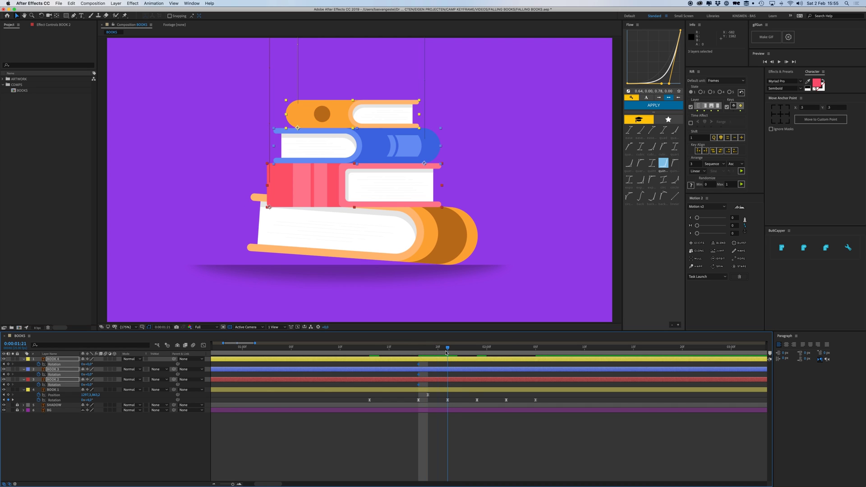
left_click(398, 385)
left_click(397, 379)
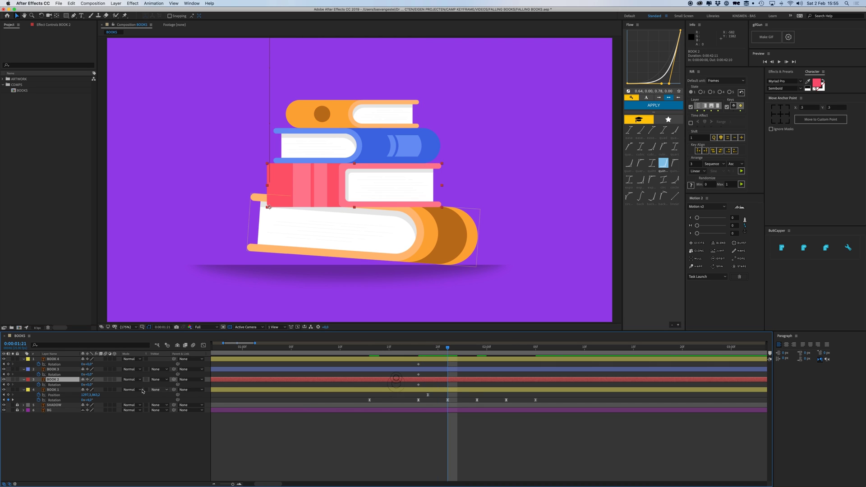
left_click(91, 385)
type("4")
key("Return")
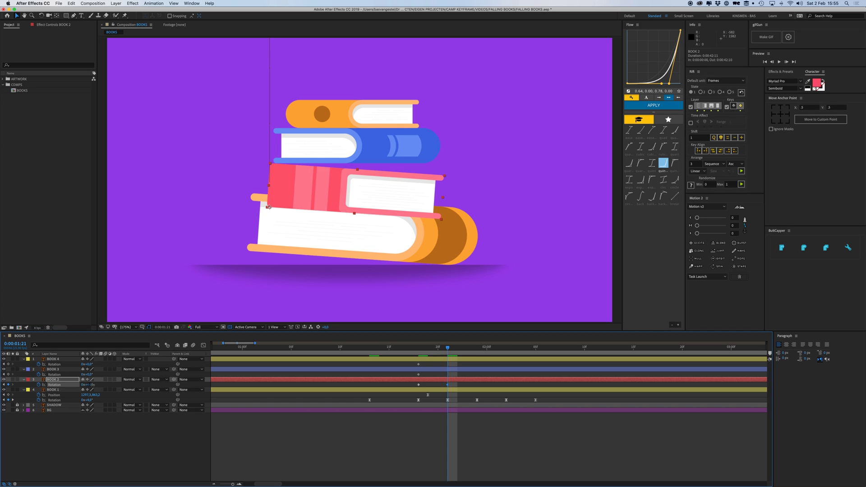
left_click_drag(92, 384, 89, 385)
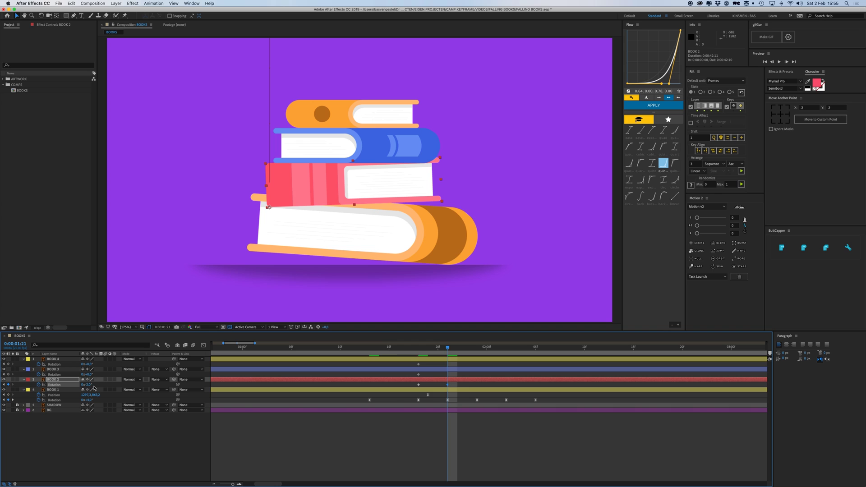
left_click(89, 384)
type("-4")
key("Return")
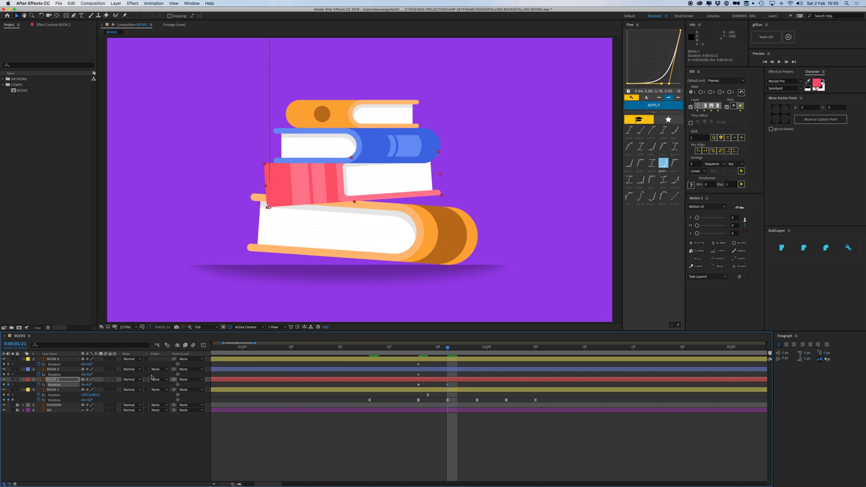
Step: At 0:00:01:21, tilt BOOK 3 with a 4° Rotation keyframe and BOOK 4 with a -4° one
left_click(452, 369)
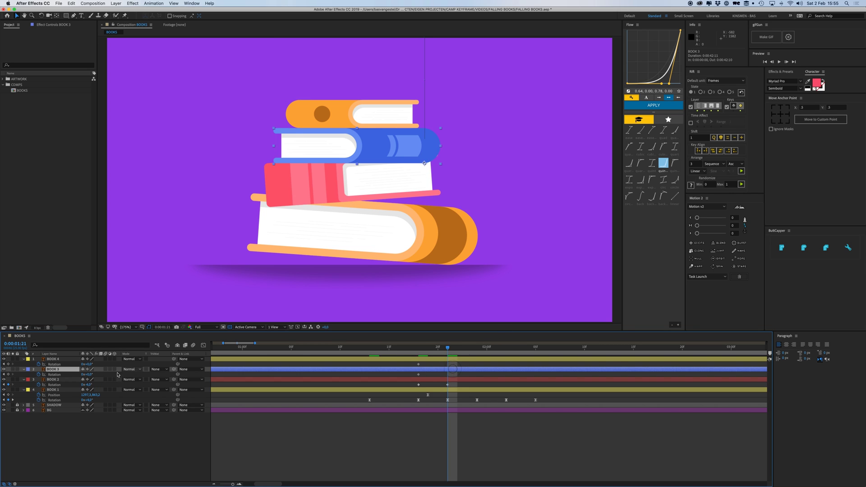
type("4")
key("Return")
left_click(90, 364)
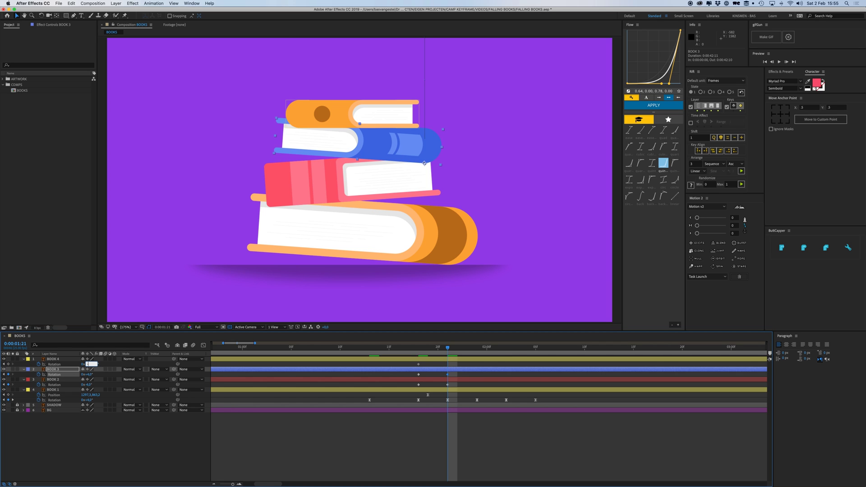
type("-4")
key("Return")
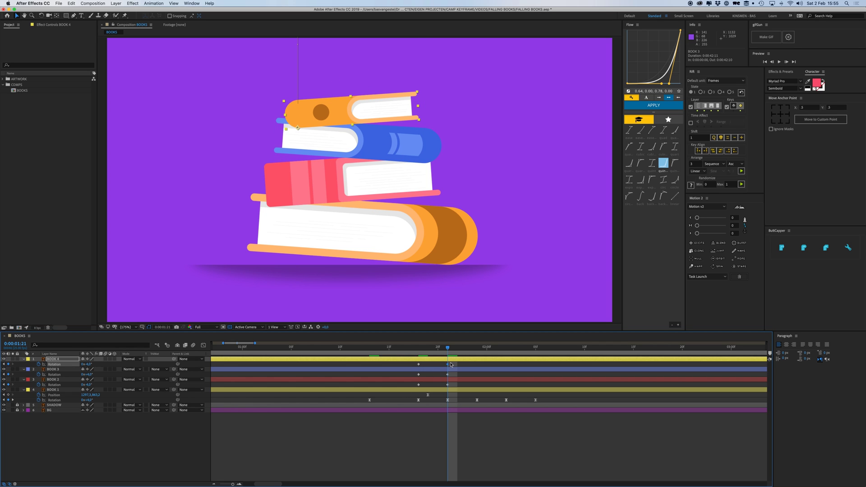
Step: Return BOOK 4, BOOK 3 and BOOK 2 to flat with 0° Rotation keyframes at 0:00:01:24
left_click(476, 350)
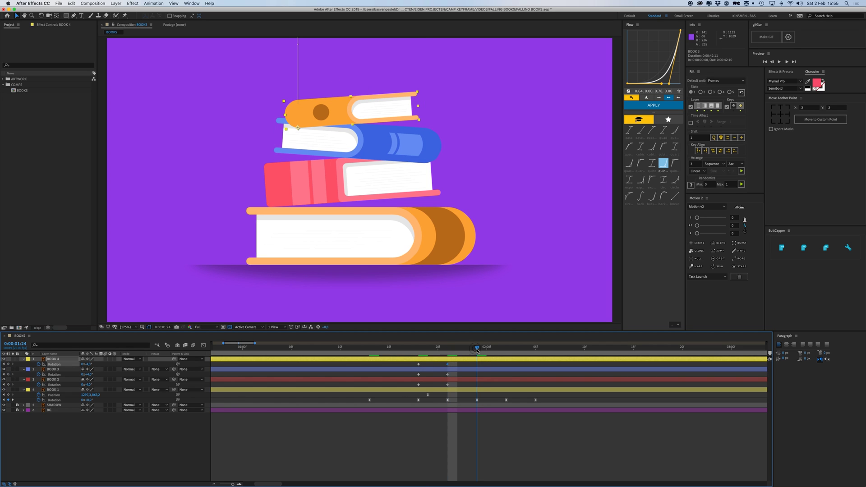
left_click(419, 363)
left_click(98, 364)
left_click(89, 364)
type("0")
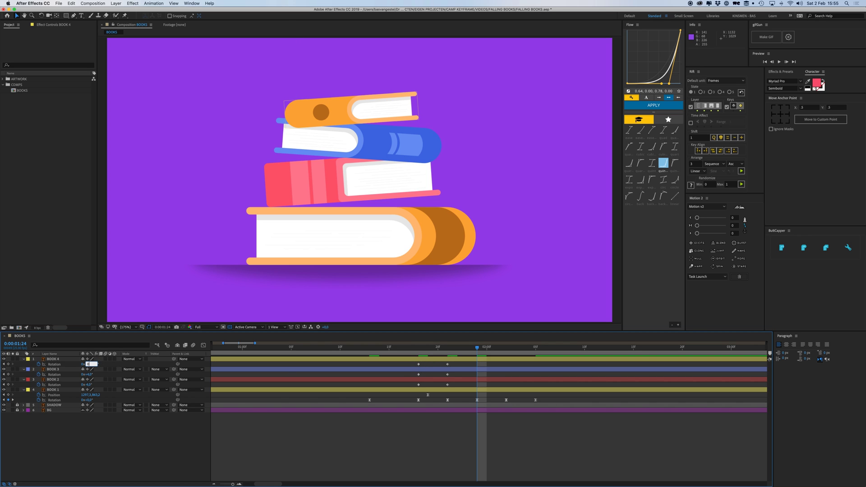
key("Return")
left_click(90, 375)
type("0")
key("Return")
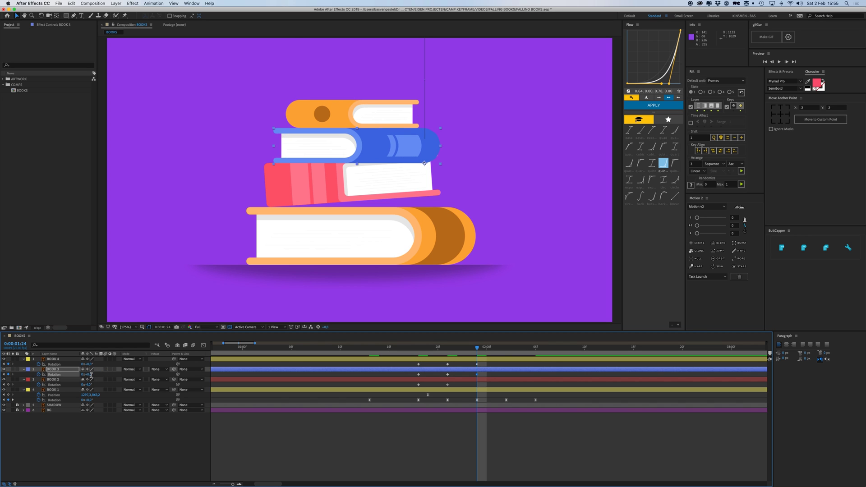
type("0")
key("Return")
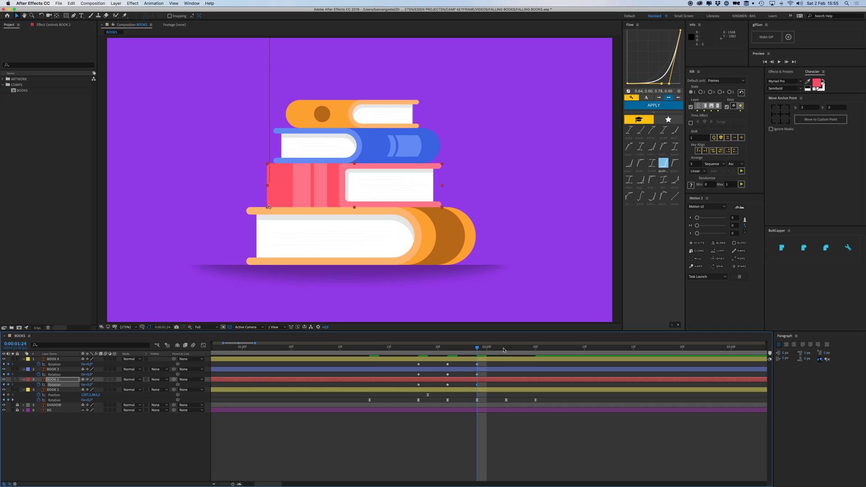
Step: Add smaller bounce Rotation keyframes at 0:00:02:02: -1° for BOOK 2, 1° for BOOK 3 and -1° for BOOK 4
left_click(506, 350)
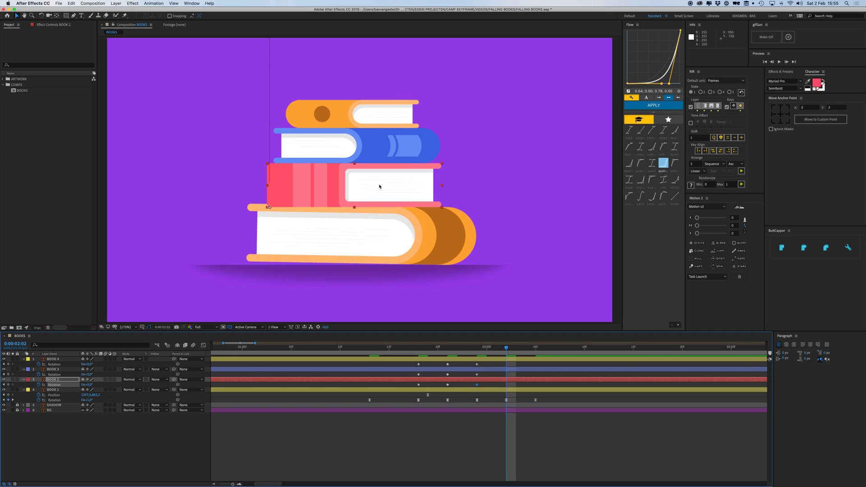
left_click(90, 384)
type("-1")
key("Return")
left_click(88, 375)
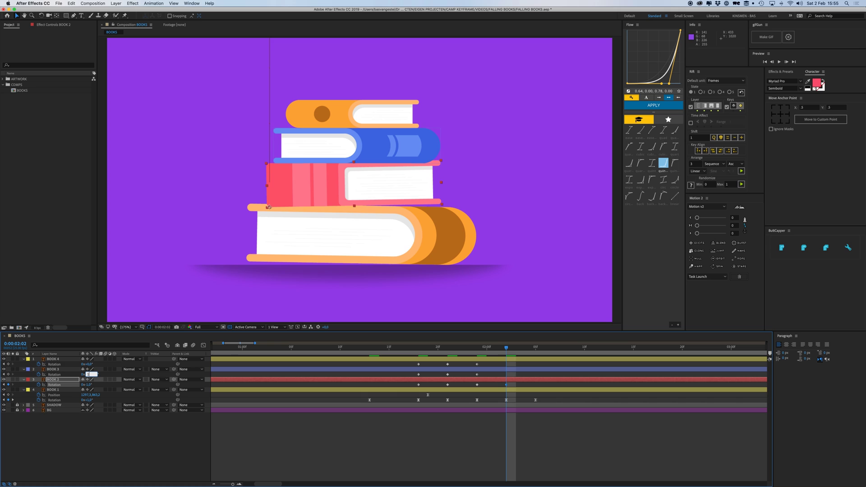
type("1")
key("Return")
left_click(90, 364)
type("-")
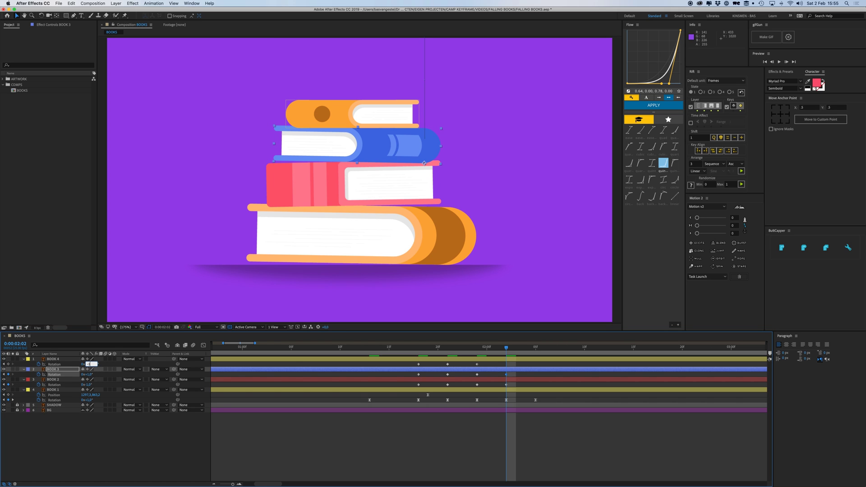
type("1")
key("Return")
Step: Settle BOOK 4, BOOK 3 and BOOK 2 flat with 0° Rotation keyframes at 0:00:02:05
left_click(536, 348)
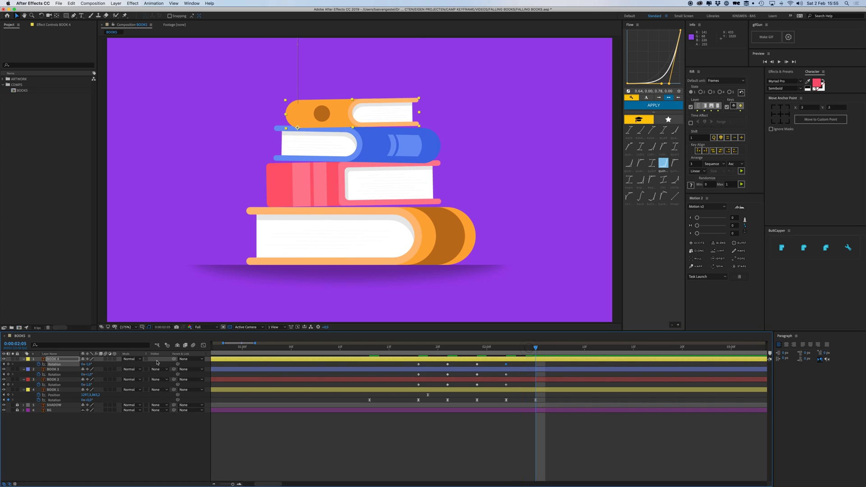
left_click(90, 364)
type("0")
key("Return")
left_click(90, 374)
type("0")
key("Return")
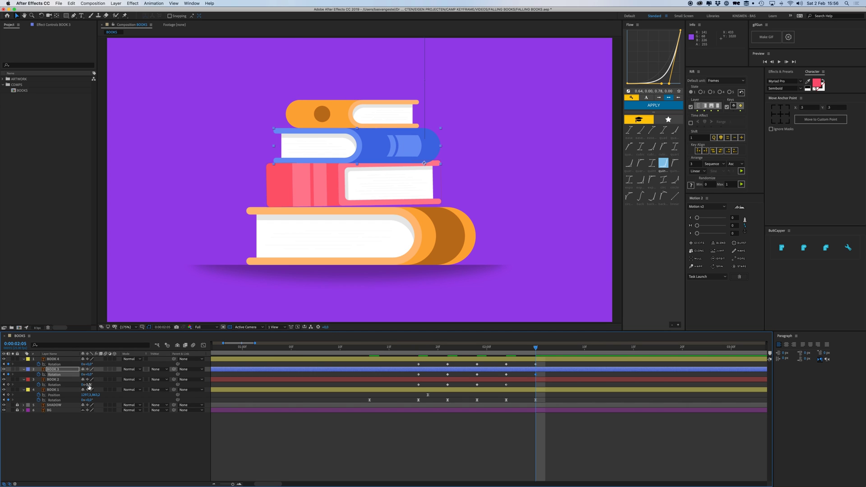
left_click(87, 385)
type("0")
key("Return")
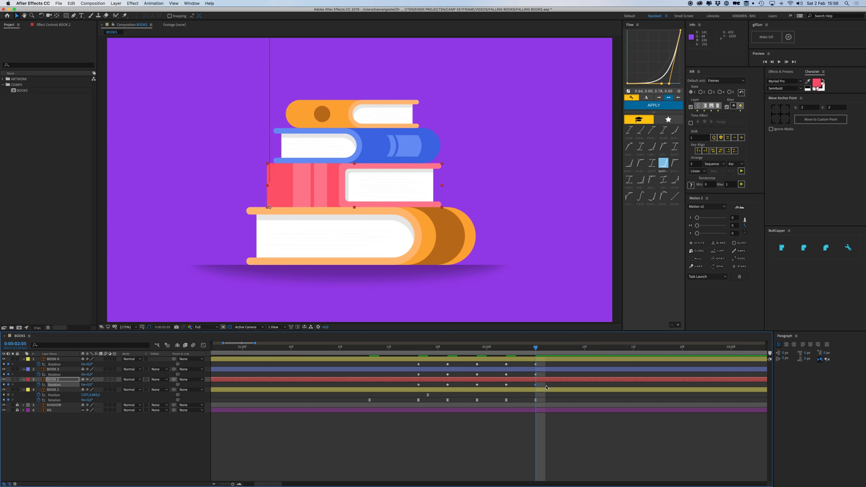
Step: Select the upper three books' Rotation keyframes, then review the stack's landing at 0:00:01:21 with BOOK 2 selected
left_click_drag(546, 387, 406, 362)
left_click(390, 384)
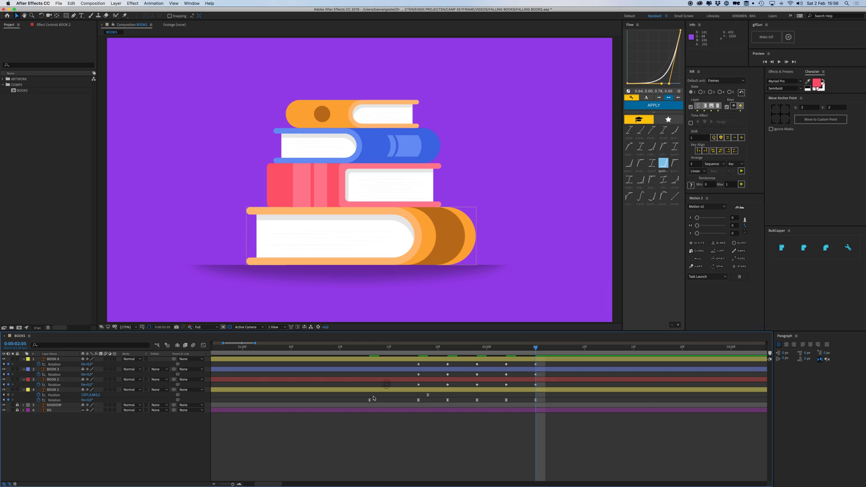
left_click(373, 350)
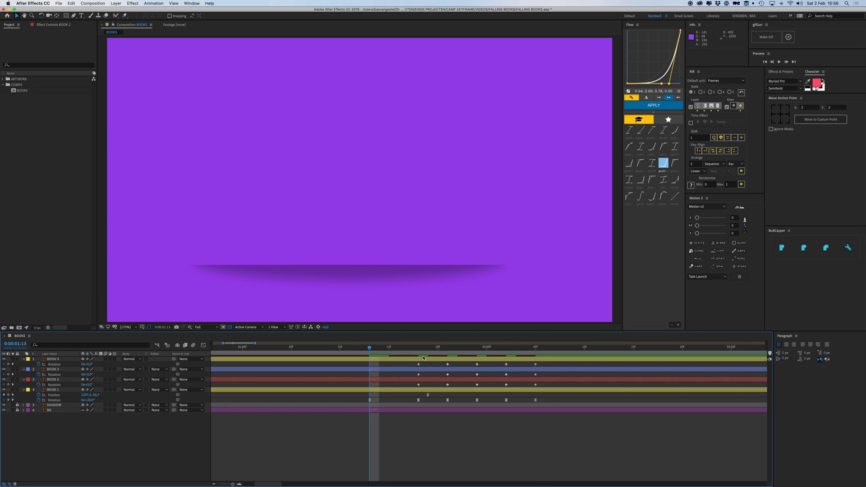
left_click_drag(429, 350, 447, 350)
left_click(453, 382)
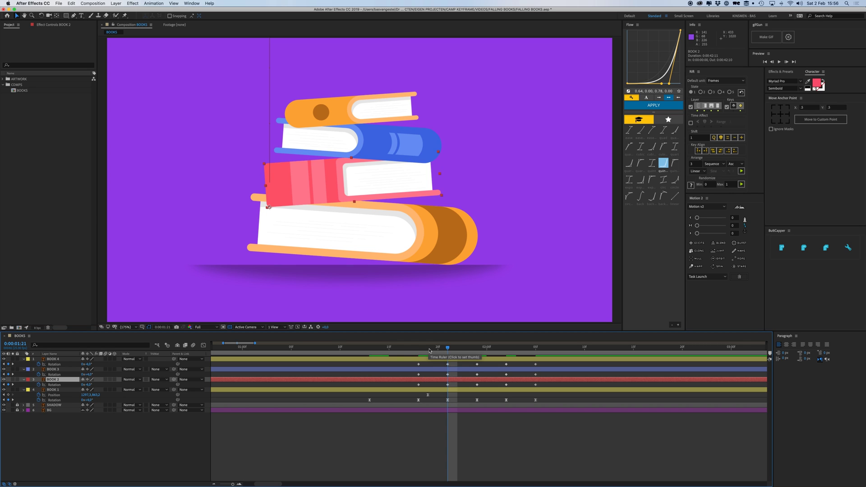
Step: Add a starting Rotation keyframe of -20° to BOOK 2 at 0:00:01:13, while the books are above the frame
left_click_drag(429, 350, 369, 350)
scroll(404, 260, "down", 1)
key("space")
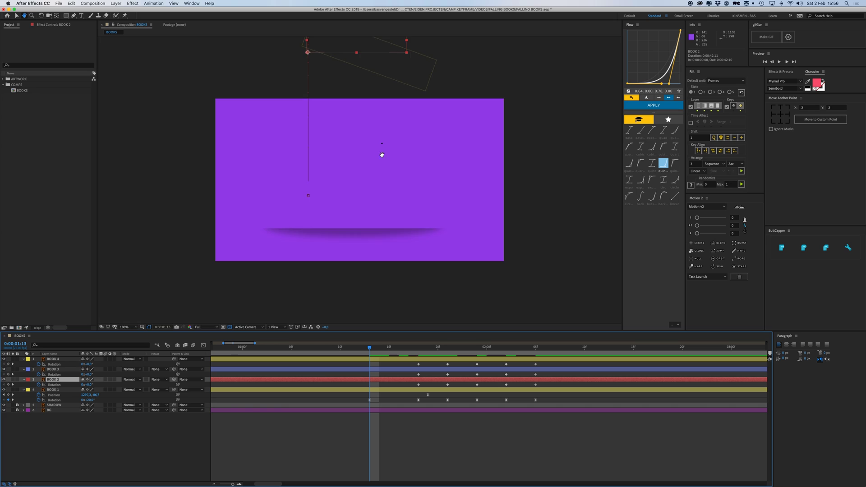
left_click_drag(382, 154, 378, 238)
key("w")
left_click_drag(337, 160, 341, 155)
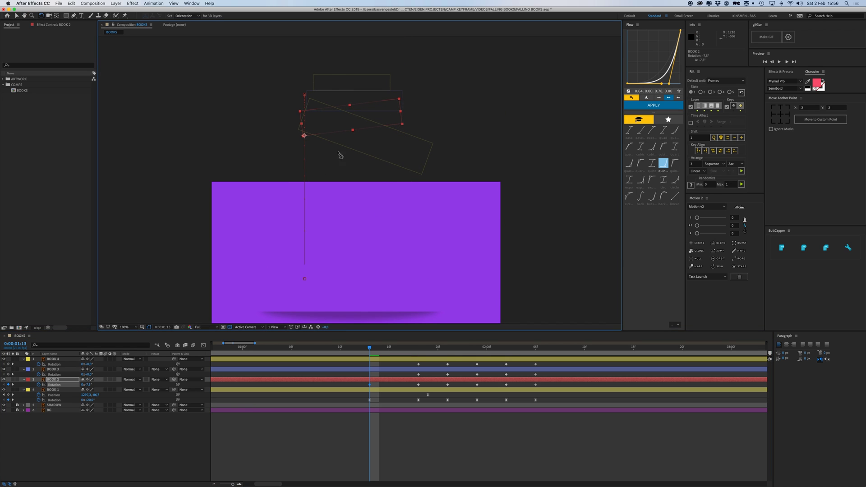
left_click(90, 385)
type("-20")
key("Return")
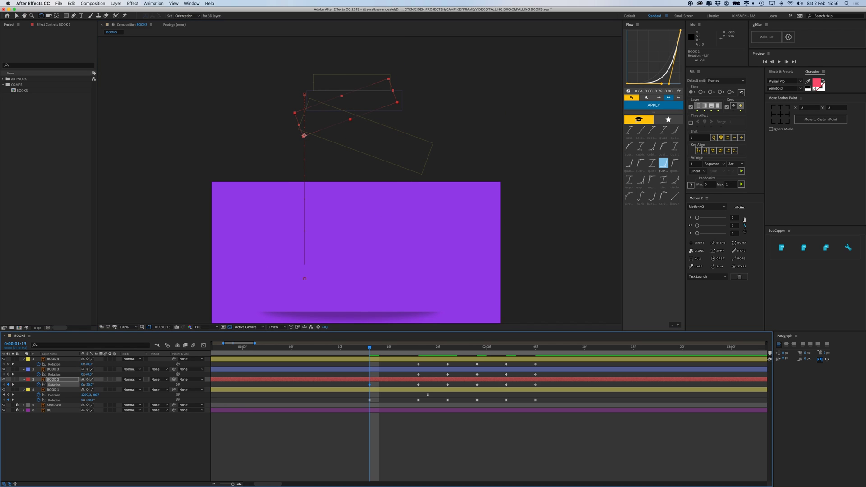
Step: Add starting Rotation keyframes at 0:00:01:13: 20° for BOOK 3 and -20° for BOOK 4
left_click(328, 97)
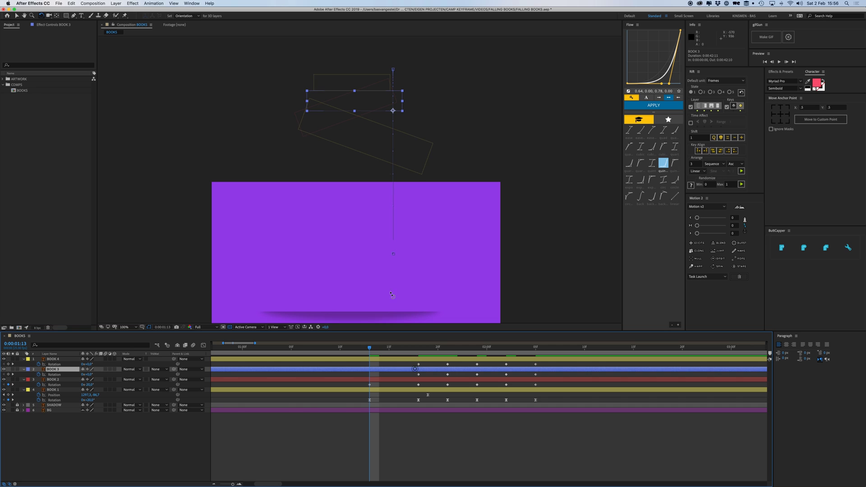
left_click_drag(328, 98, 332, 84)
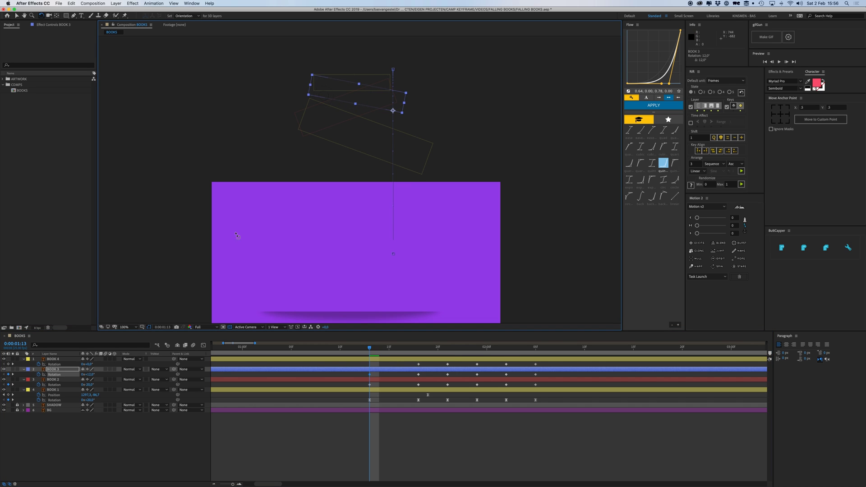
left_click(92, 374)
key("Return")
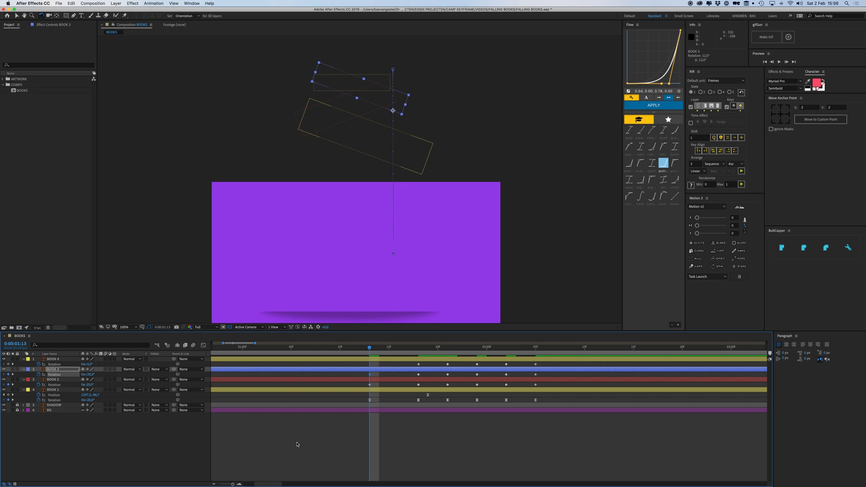
left_click(388, 360)
left_click(89, 364)
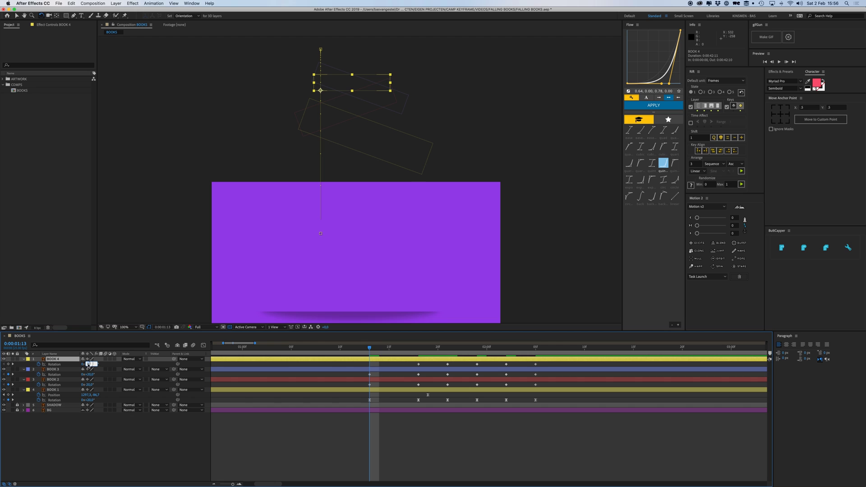
type("-20")
key("Return")
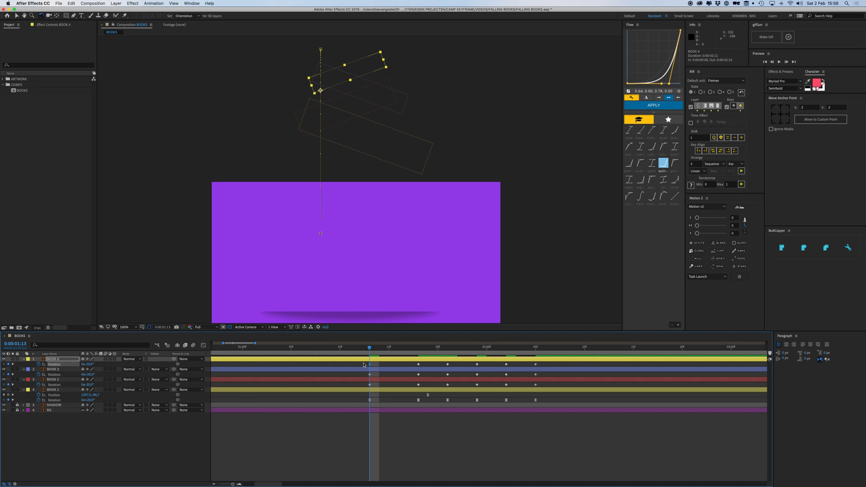
Step: Apply Easy Ease to all Rotation keyframes of BOOK 2, BOOK 3 and BOOK 4, and preview the animation
left_click_drag(363, 361, 544, 389)
right_click(536, 385)
mouse_move(569, 454)
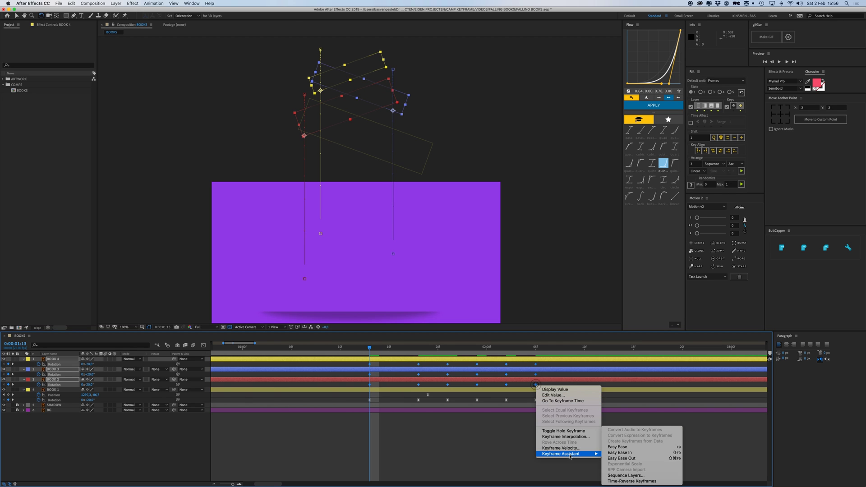
left_click(615, 449)
left_click(452, 448)
key("space")
left_click_drag(387, 284, 367, 246)
key("w")
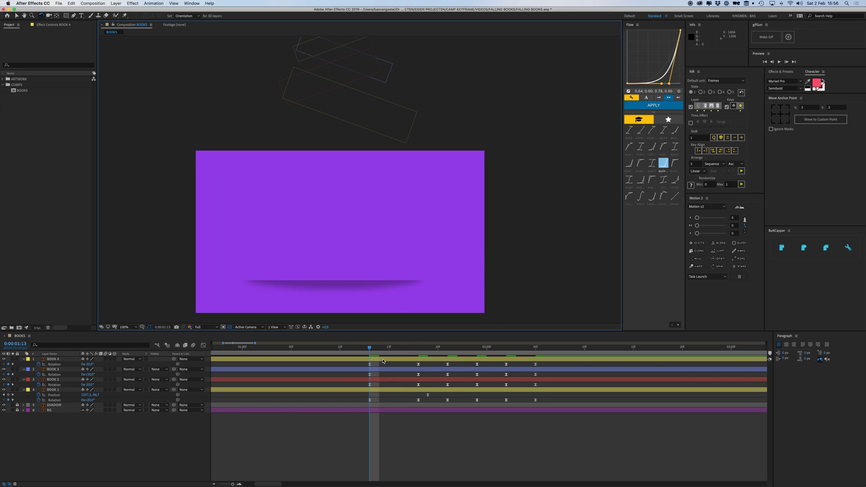
key("space")
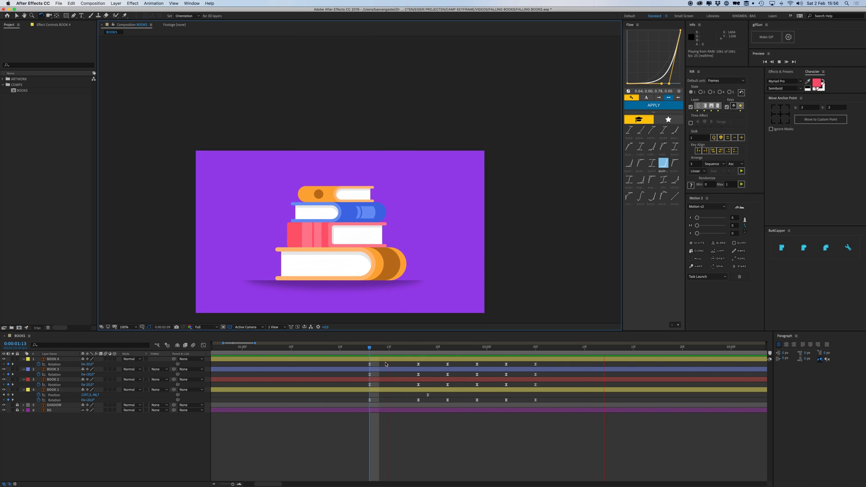
key("space")
left_click(371, 348)
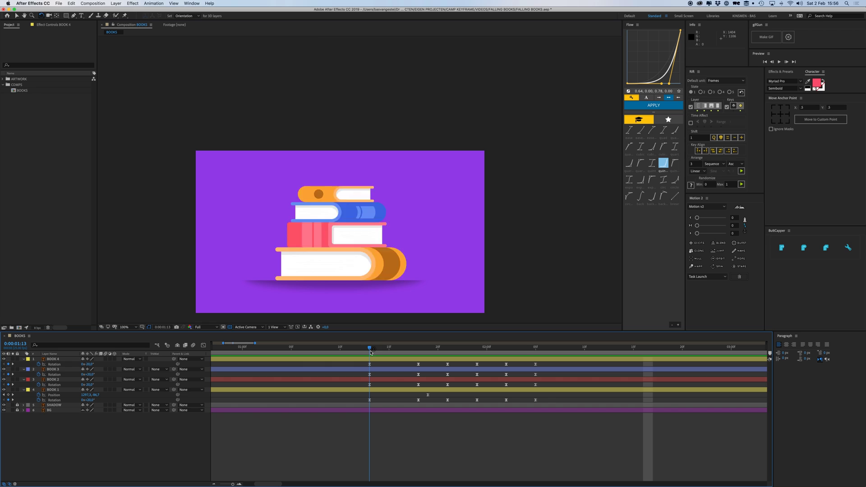
Step: Trim the in-points of all four book layers to their first Position keyframes at 0:00:00:15
scroll(380, 375, "down", 1)
scroll(380, 376, "down", 1)
left_click(278, 380)
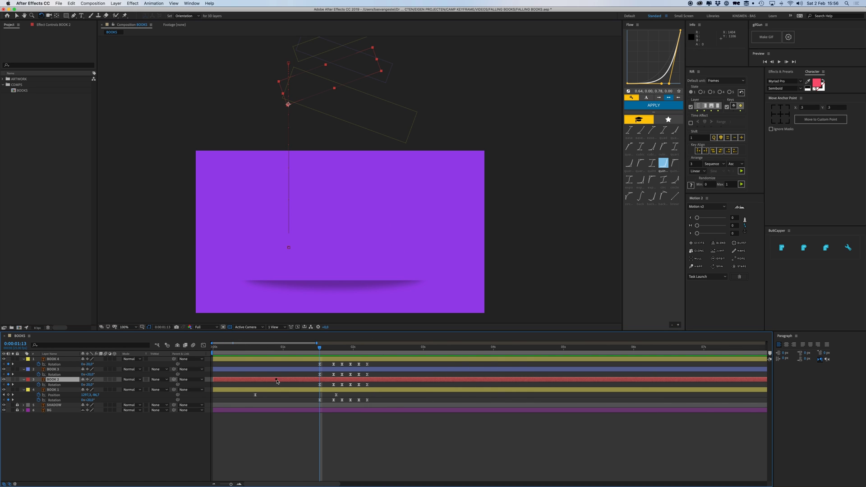
left_click(275, 359, "shift")
key("p")
left_click(256, 349)
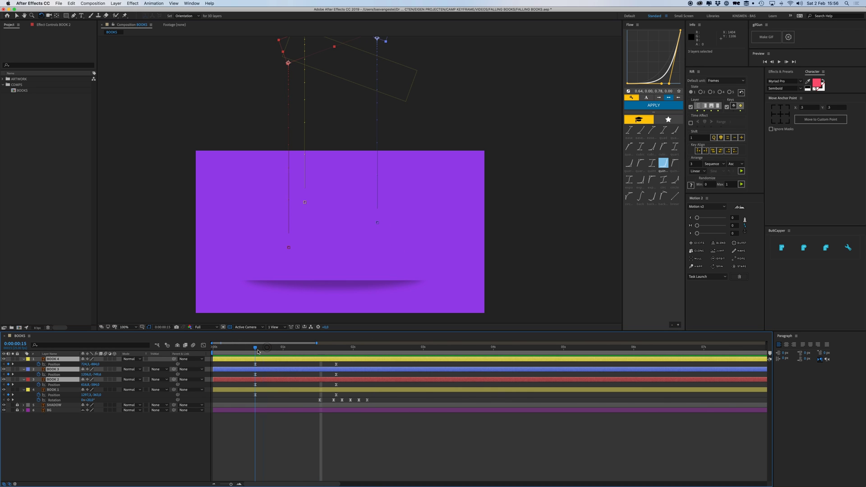
left_click(267, 390, "shift")
key("alt+bracketleft")
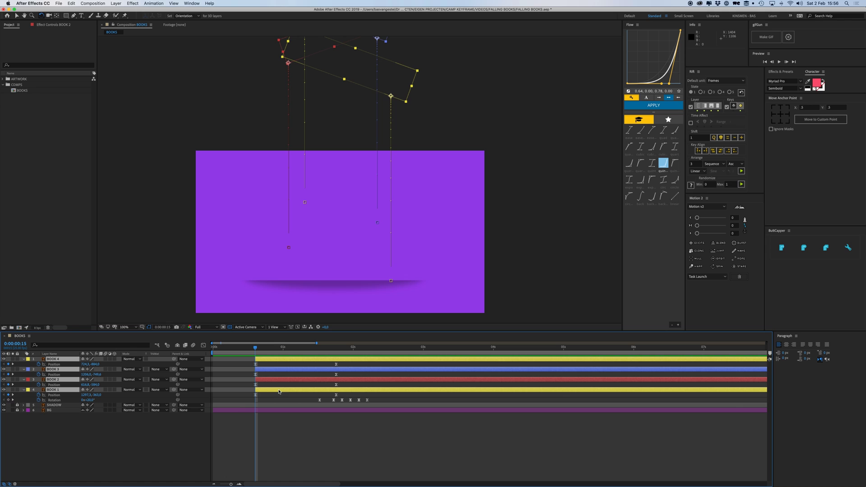
left_click(276, 387)
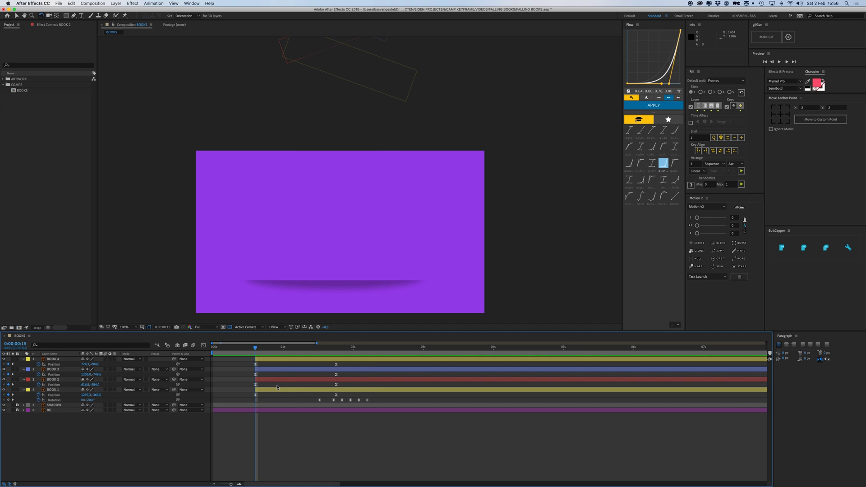
Step: Stagger BOOK 2, BOOK 3 and BOOK 4 in time so each starts after the book below it, and preview the fall
key("r")
left_click_drag(281, 382, 429, 364)
key("space")
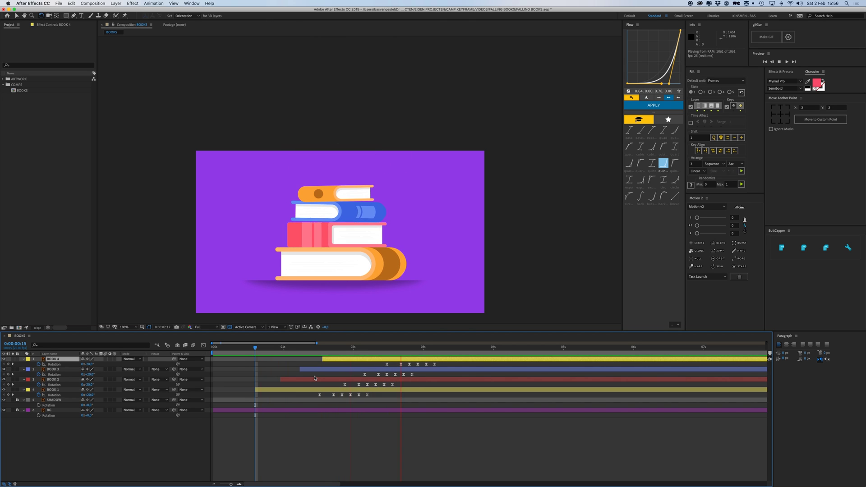
key("space")
scroll(386, 273, "down", 2)
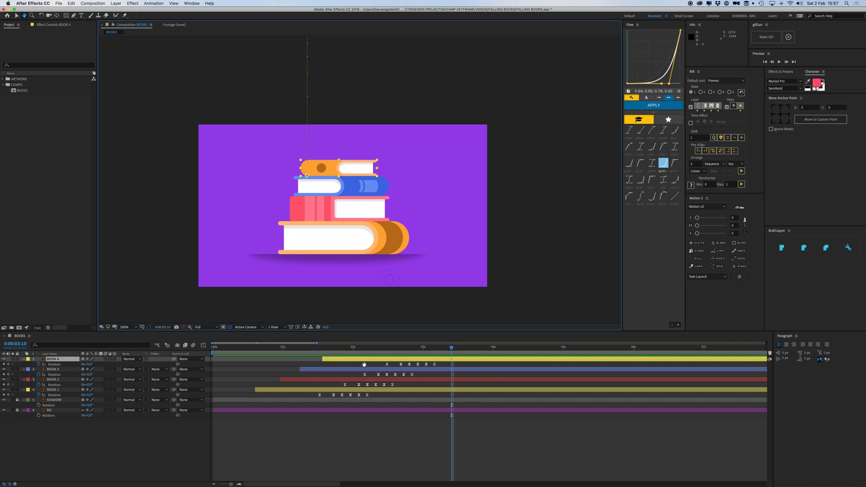
left_click(263, 351)
key("space")
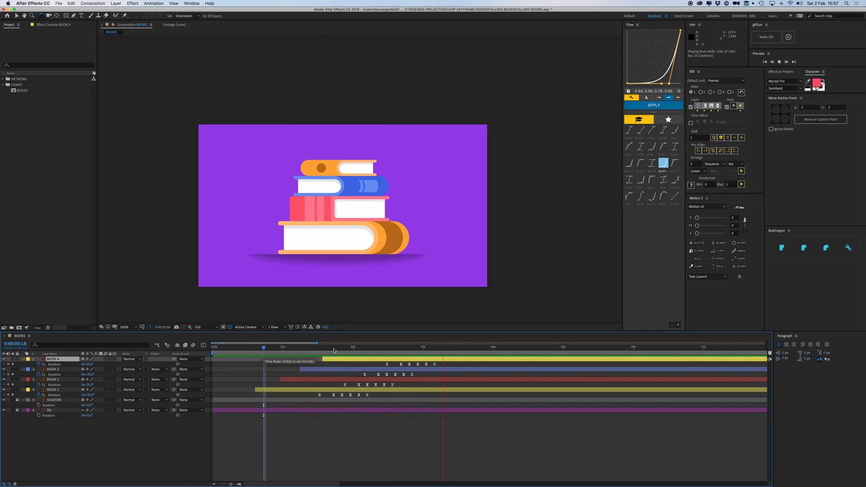
key("space")
Step: Tighten the stagger by moving BOOK 3 and BOOK 4 earlier at even intervals, and preview with the composition fitted to the viewer
left_click(328, 370)
left_click_drag(334, 360, 309, 361)
left_click(321, 366)
left_click(318, 367)
left_click(317, 359, "shift")
left_click(125, 327)
left_click(128, 334)
key("space")
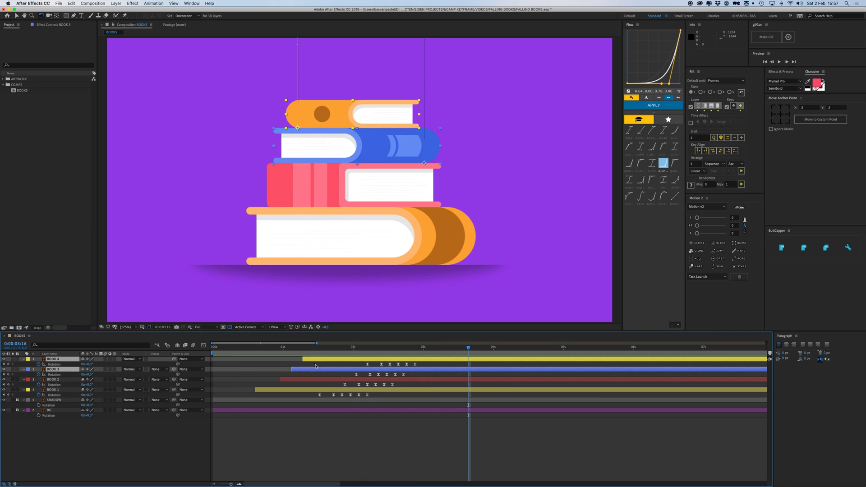
left_click(244, 354)
key("space")
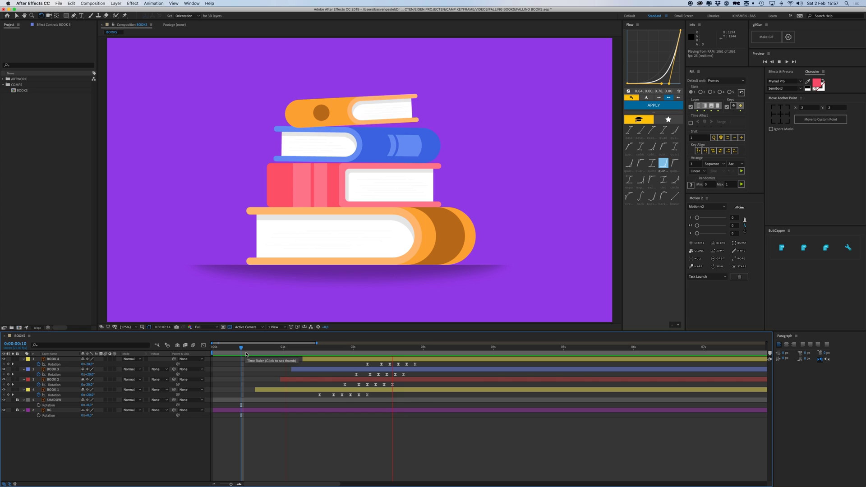
key("space")
Step: Unlock the SHADOW layer and add a 100% Opacity keyframe at 0:00:01:19, where BOOK 1 lands
left_click(292, 401)
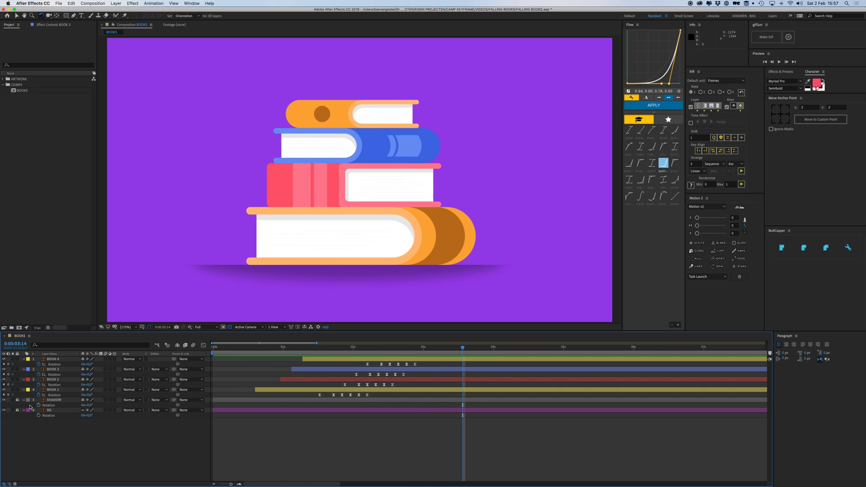
left_click(62, 401)
left_click(330, 350)
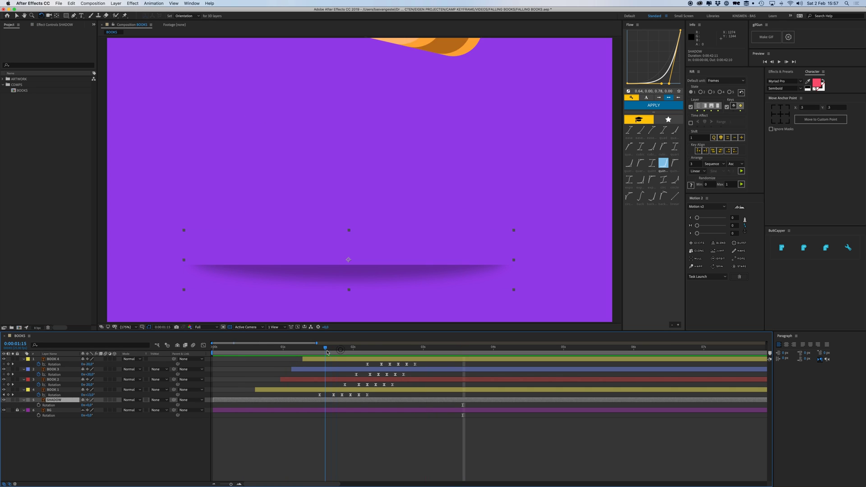
left_click_drag(330, 354, 339, 354)
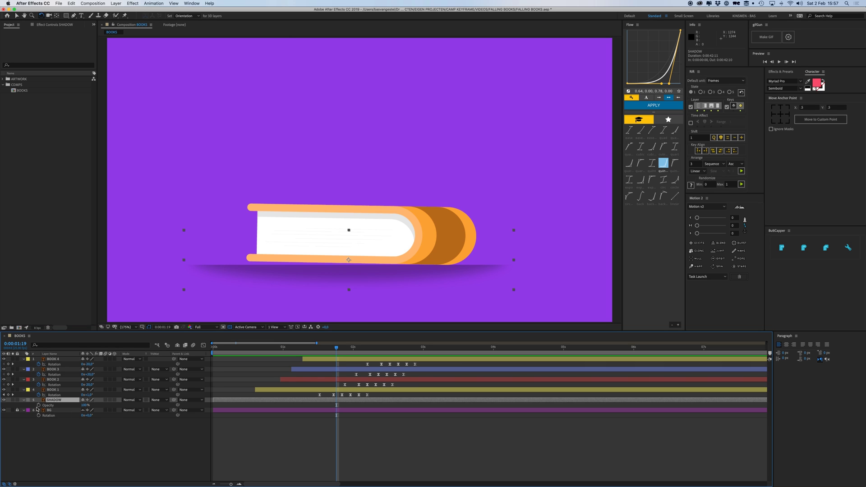
left_click(38, 405)
Step: Add a 0% Opacity keyframe to SHADOW at 0:00:01:11 and preview its fade-in
left_click_drag(333, 352, 315, 353)
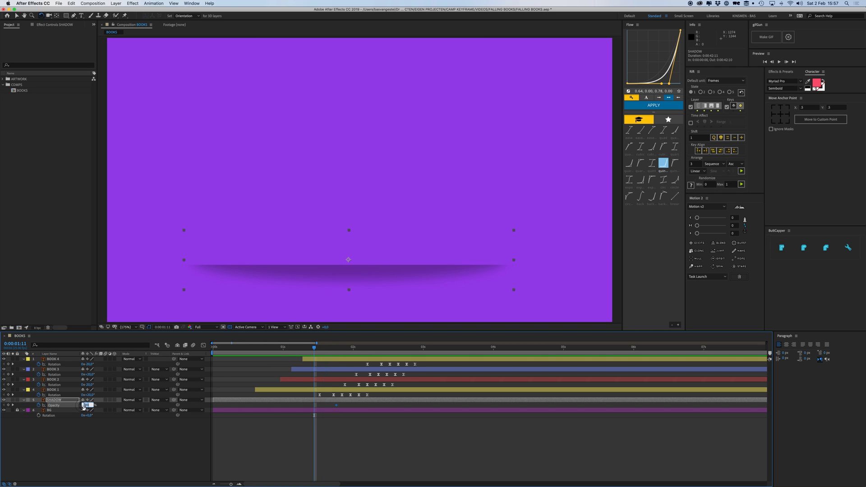
type("0")
key("Return")
left_click(374, 435)
key("space")
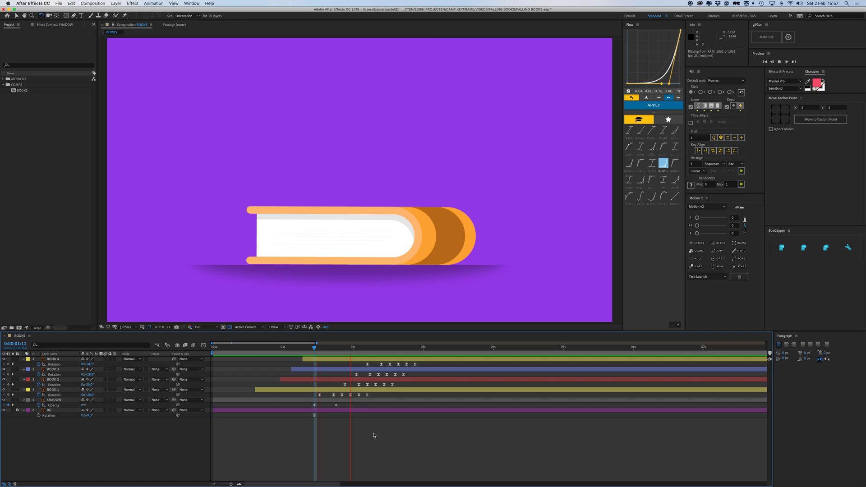
key("space")
Step: Move SHADOW's first Opacity keyframe to 0:00:01:12, trim the layer's in-point there and preview the animation
left_click(314, 405)
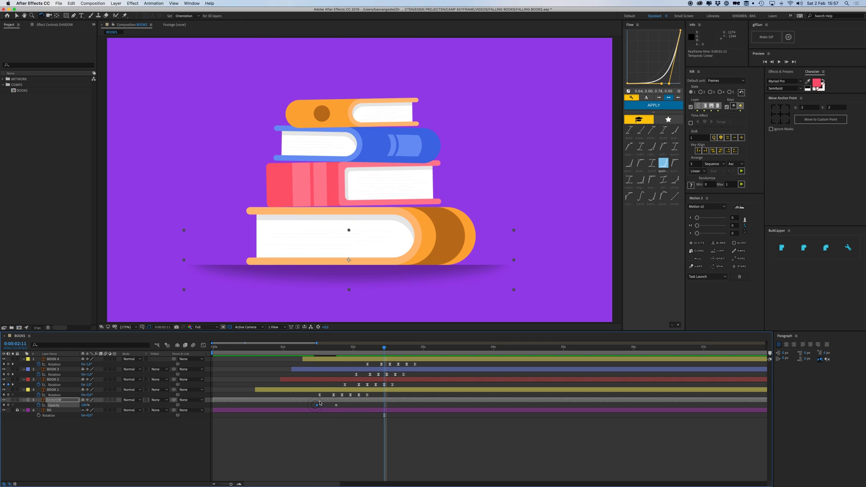
left_click(319, 350)
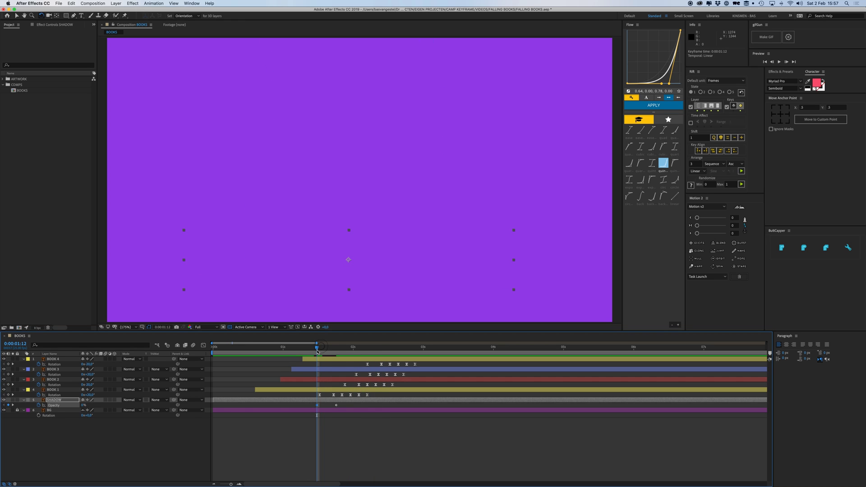
left_click(349, 430)
key("space")
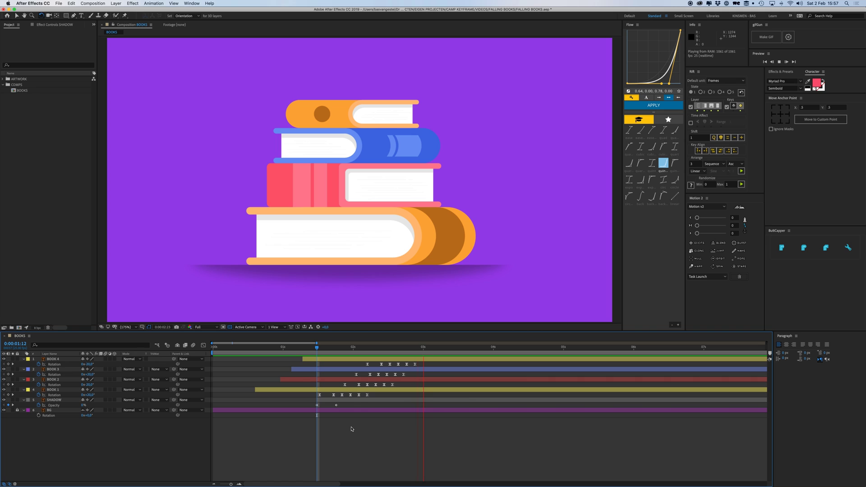
key("space")
left_click(300, 350)
key("space")
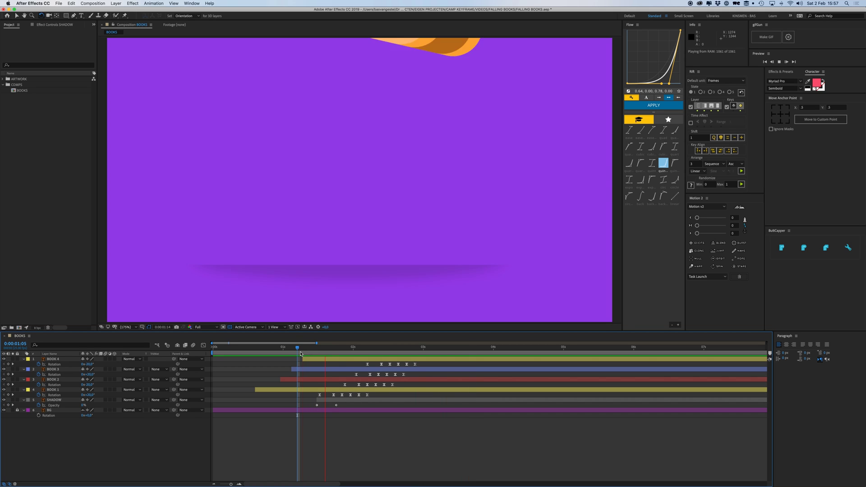
key("space")
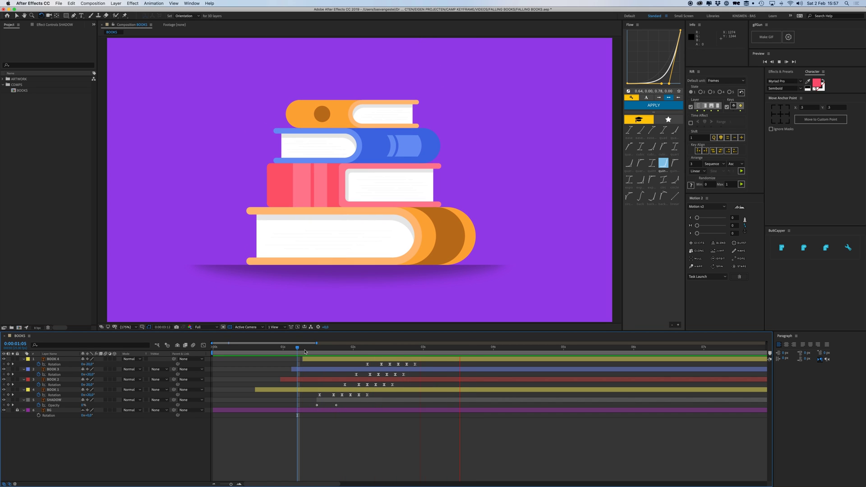
Step: Shift BOOK 2, BOOK 3 and BOOK 4 together slightly earlier so they follow BOOK 1 sooner, and preview the timing
left_click(297, 379)
left_click(311, 361, "shift")
left_click_drag(311, 360, 260, 349)
key("space")
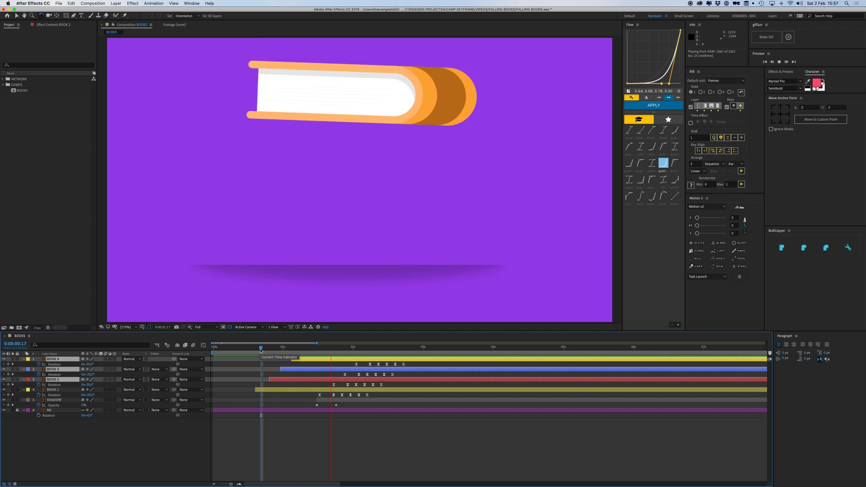
Step: Collapse the layers' keyframed properties and shift all book layers and SHADOW about 14 frames earlier together
left_click(375, 434)
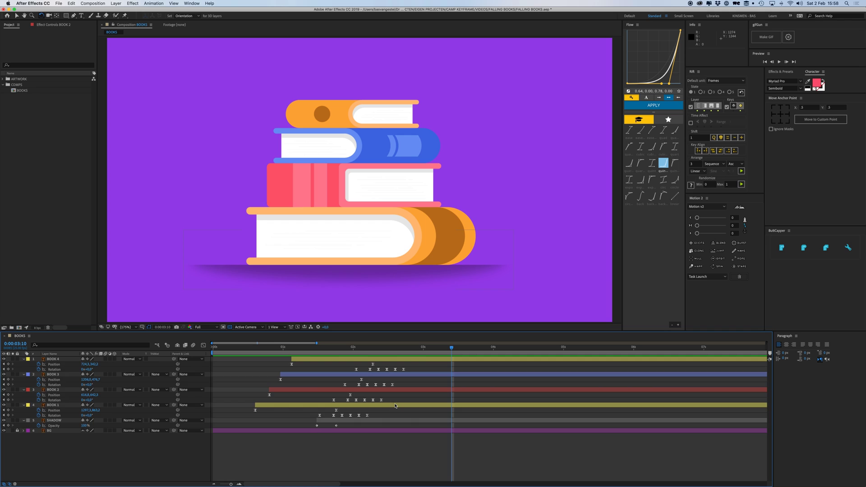
key("u")
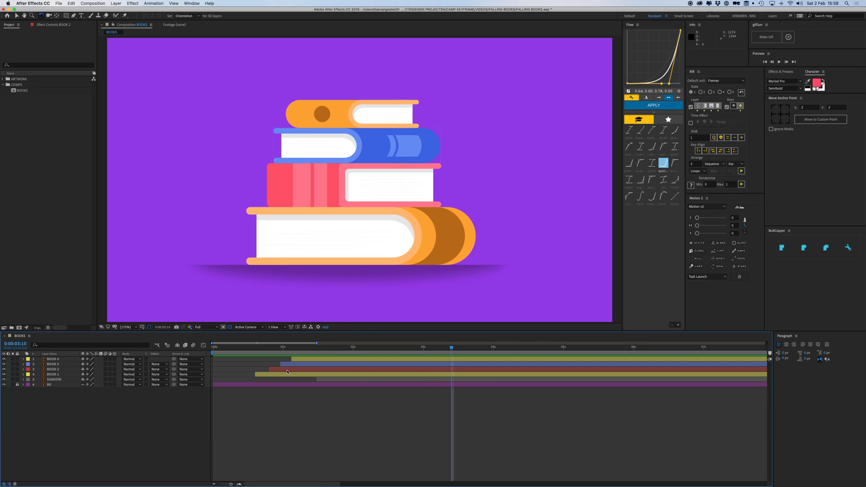
key("super+a")
left_click_drag(274, 374, 235, 375)
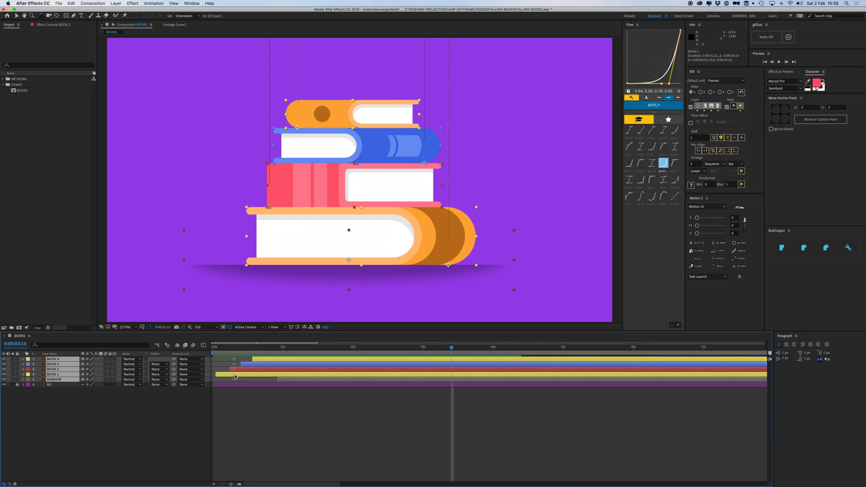
Step: Extend the in-points of all four book layers and SHADOW to 0:00:00:01 and preview the falling animation
left_click(214, 351)
key("space")
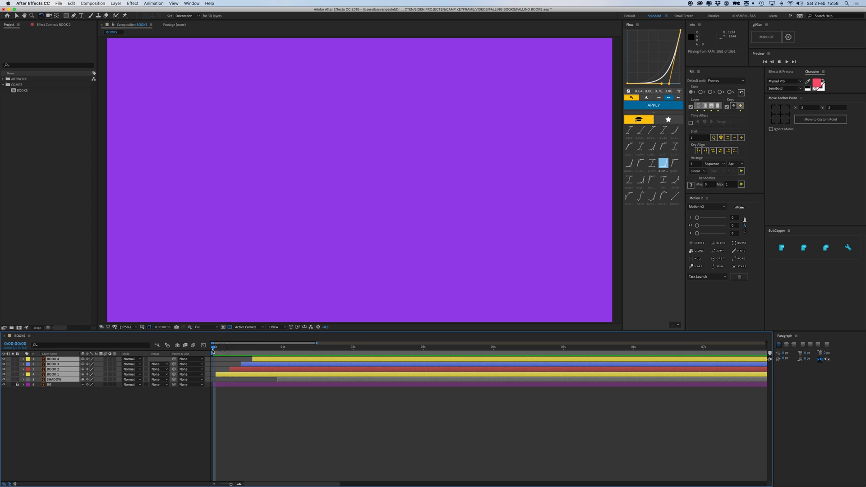
left_click(234, 349)
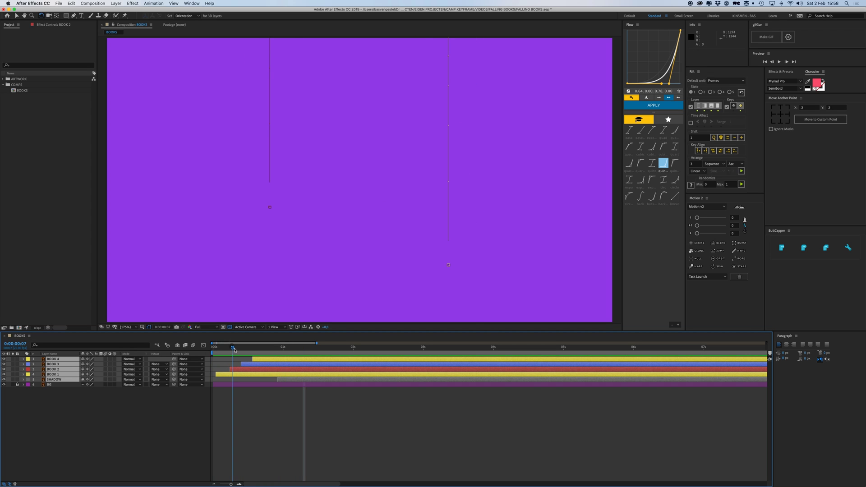
left_click(247, 353)
scroll(323, 266, "down", 2)
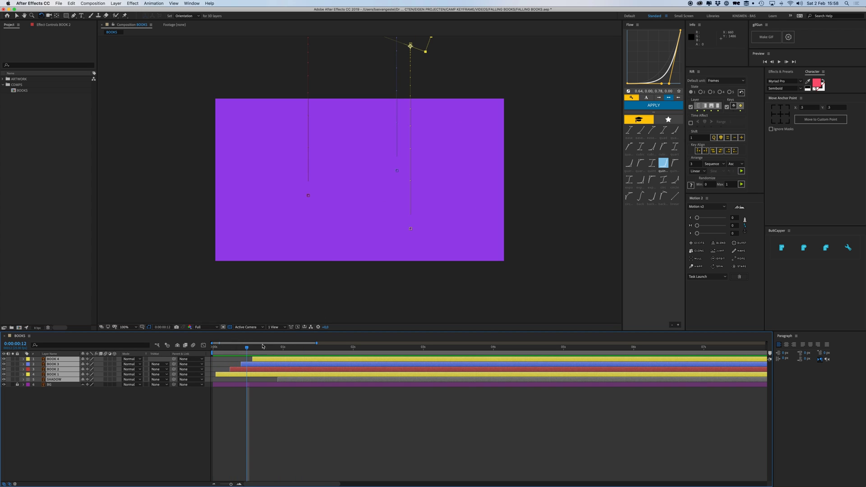
left_click_drag(248, 349, 228, 360)
key("bracketleft")
left_click(214, 347)
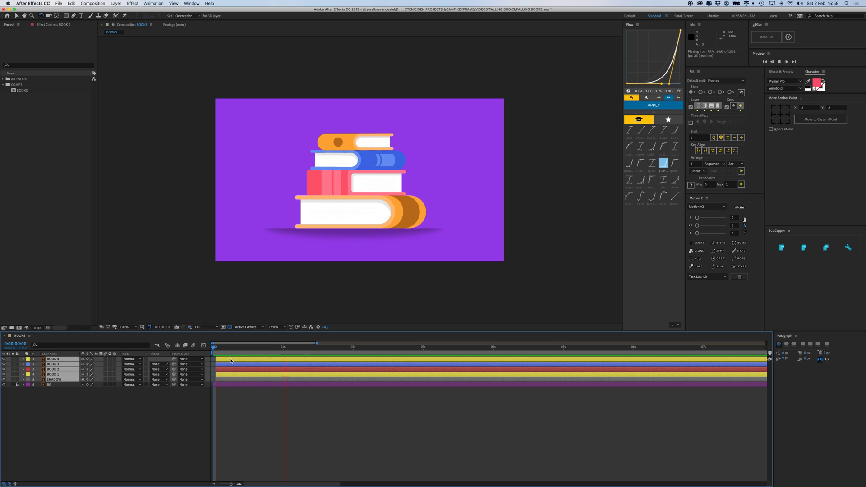
key("space")
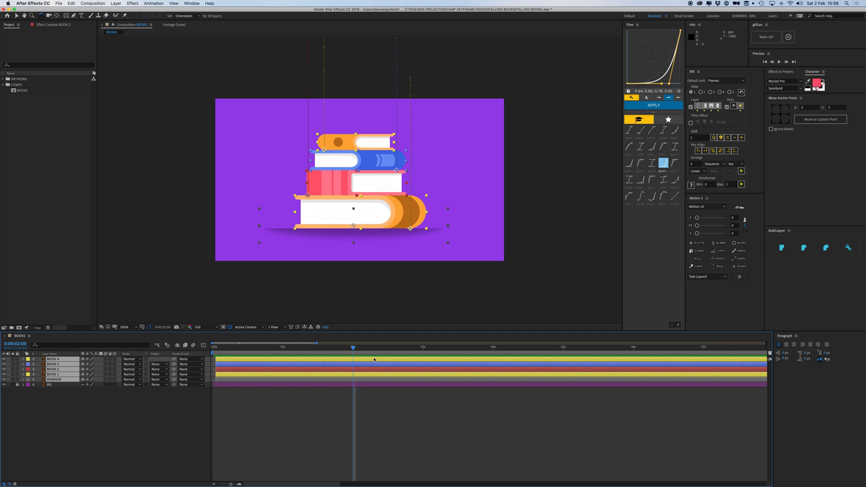
Step: Parent the four book layers to SHADOW with the time at 0:00:02:12
left_click_drag(380, 351, 387, 352)
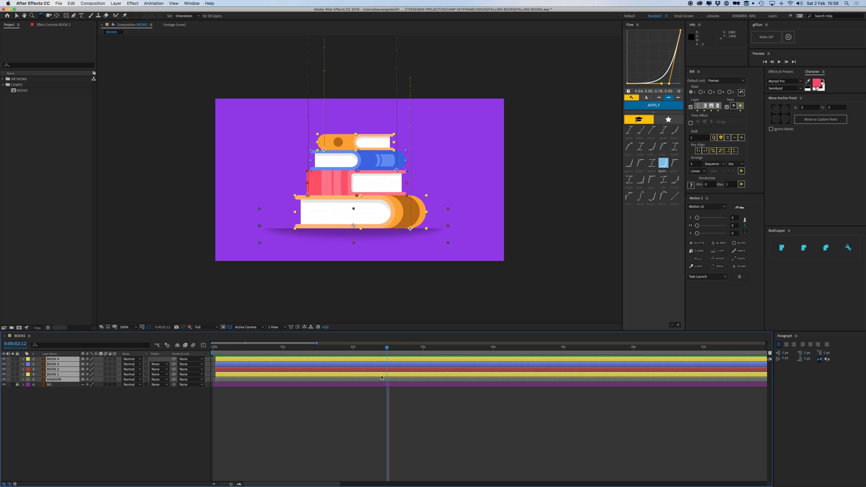
left_click(338, 411)
left_click(60, 374)
left_click(58, 359, "shift")
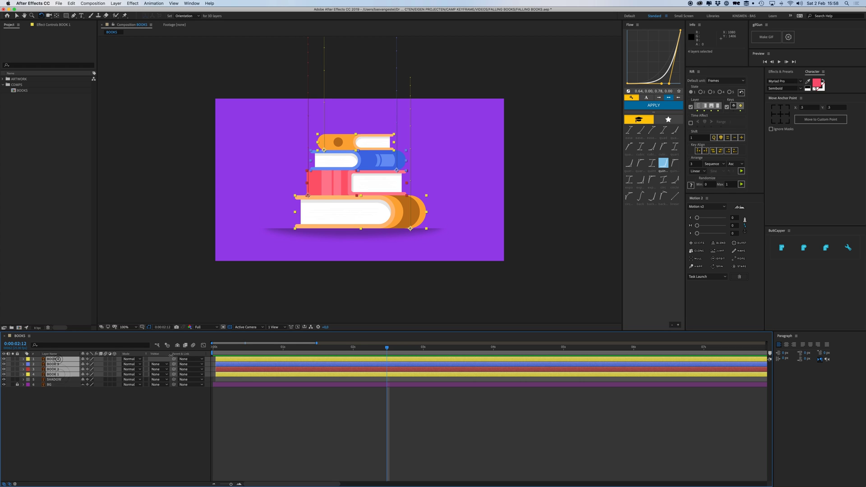
left_click_drag(176, 378, 58, 380)
left_click(68, 379)
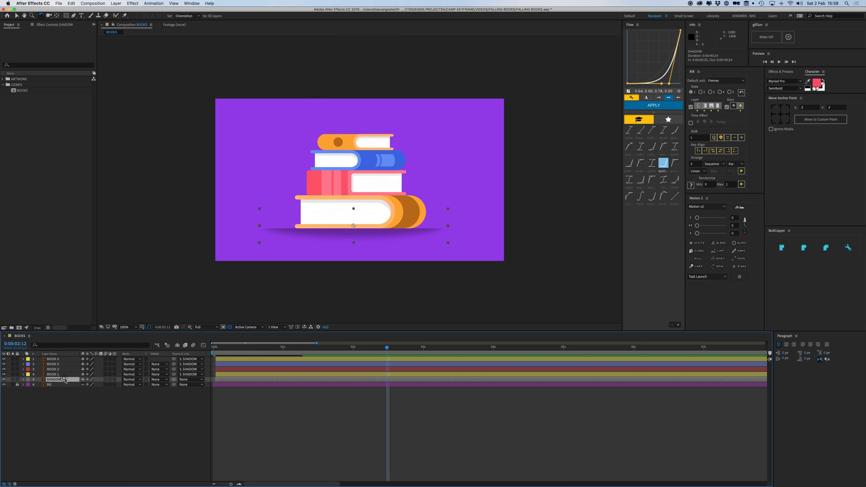
Step: Try keyframing SHADOW's Position at 0:00:02:12 and sliding the whole stack out past the composition's left edge at 0:00:03:01
key("p")
key("alt+shift+p")
left_click(425, 347)
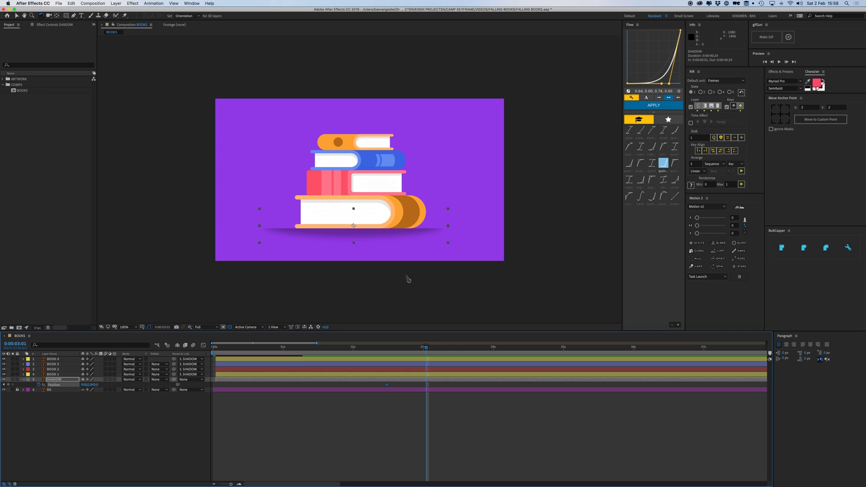
key("v")
left_click_drag(412, 236, 190, 240)
Step: Undo SHADOW's Position keyframes and the parenting of the book layers
key("super+z")
key("super+z")
key("super+z")
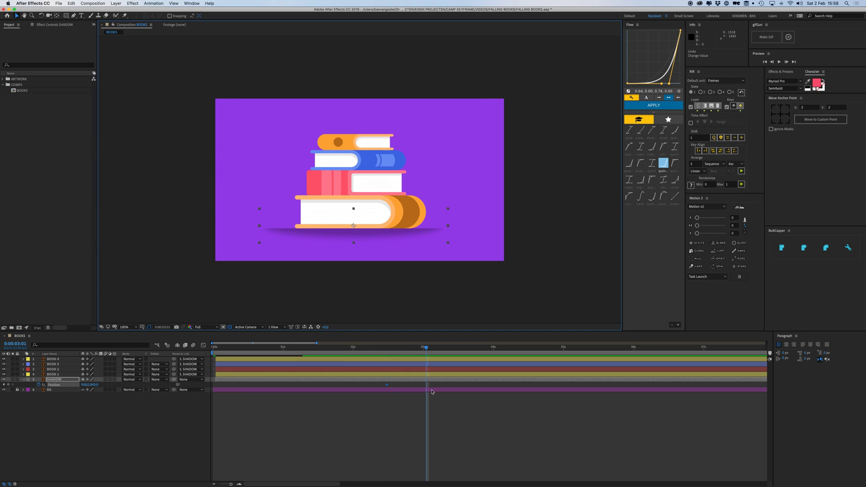
left_click(410, 385)
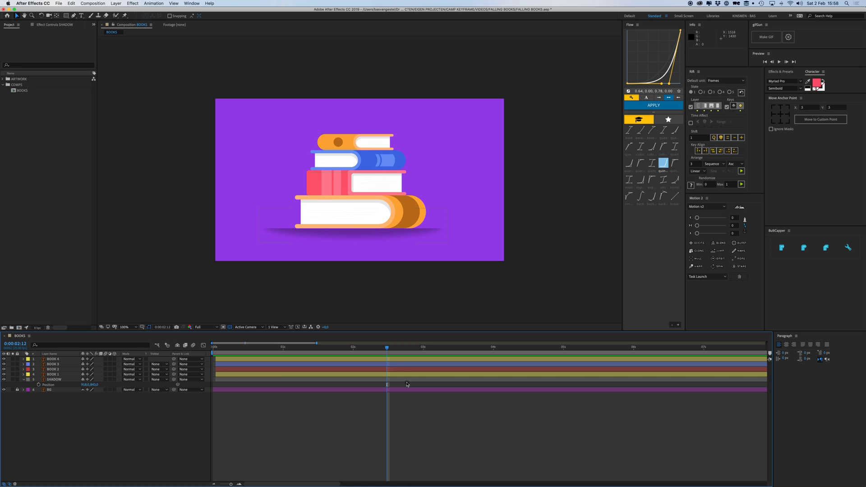
Step: Keyframe the Position of all books and SHADOW at 0:00:02:12, and move them together off the composition's left side at 0:00:03:08
left_click(408, 380)
left_click(401, 360, "shift")
key("u")
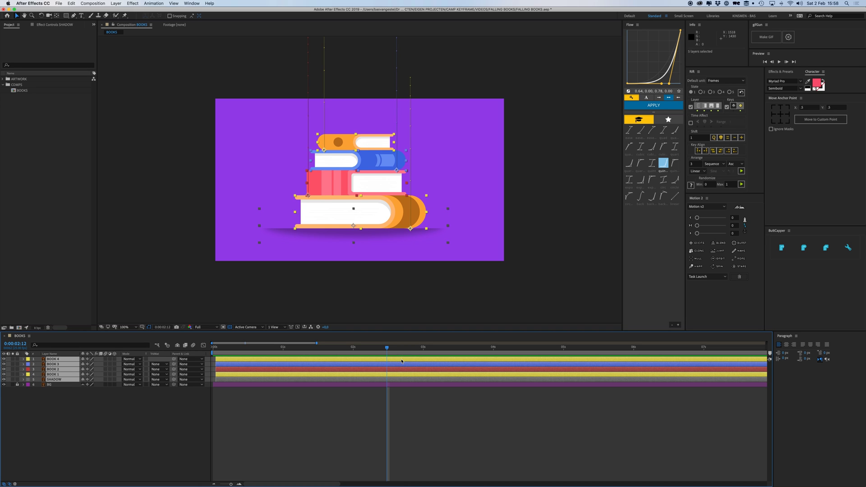
key("p")
key("alt+p")
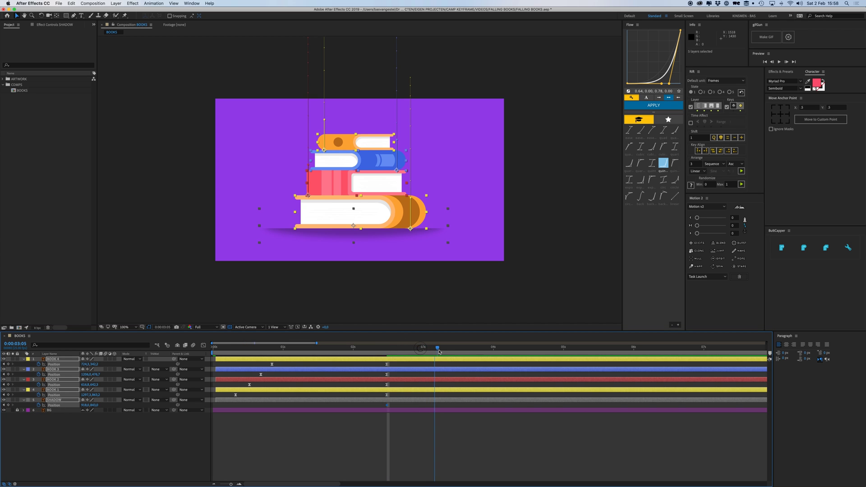
left_click_drag(439, 351, 445, 348)
left_click_drag(410, 240, 126, 230)
left_click_drag(445, 349, 384, 351)
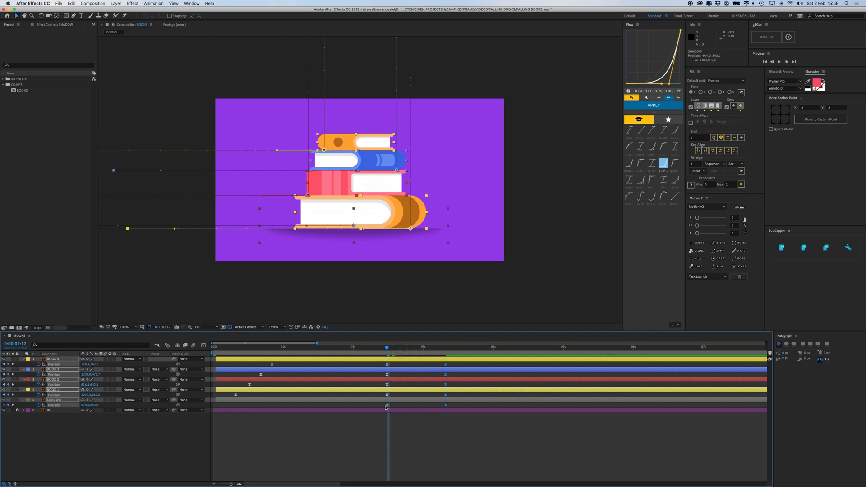
Step: Apply the Flow easing curve 0.64, 0.00, 0.78, 0.00 to all slide-out Position keyframes and preview the exit
left_click_drag(379, 408, 470, 362)
left_click(664, 107)
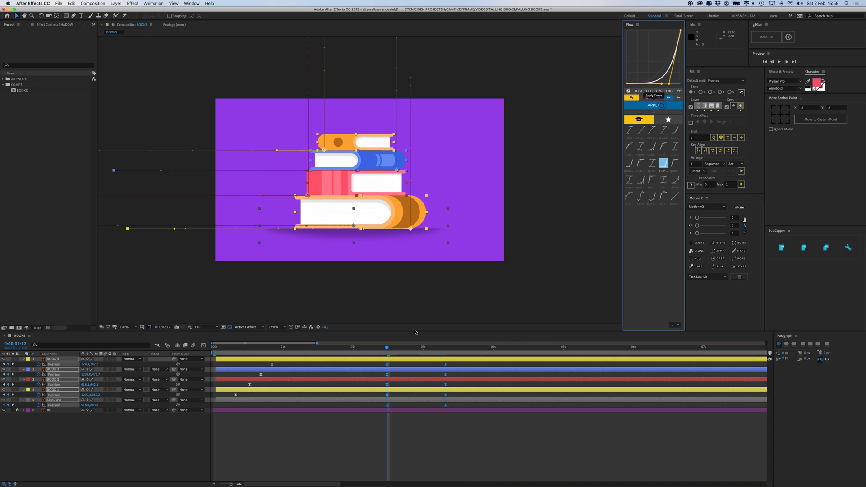
left_click(431, 427)
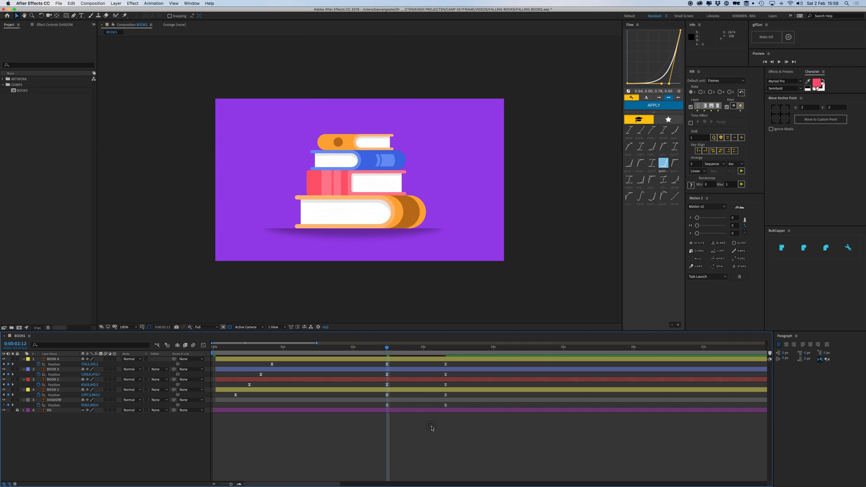
key("space")
key("space")
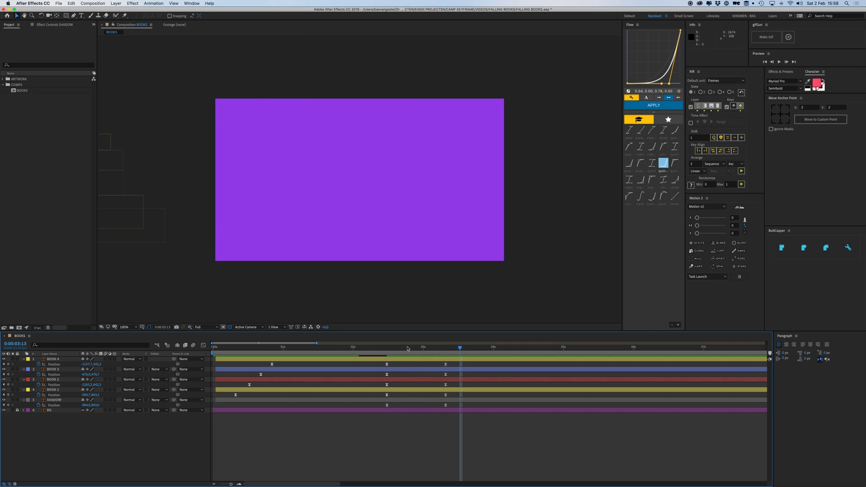
Step: Stagger the slide-out keyframes of BOOK 2, BOOK 3 and BOOK 4 by one, two and three frames after BOOK 1, and preview
left_click_drag(408, 349, 387, 354)
left_click_drag(379, 395, 452, 368)
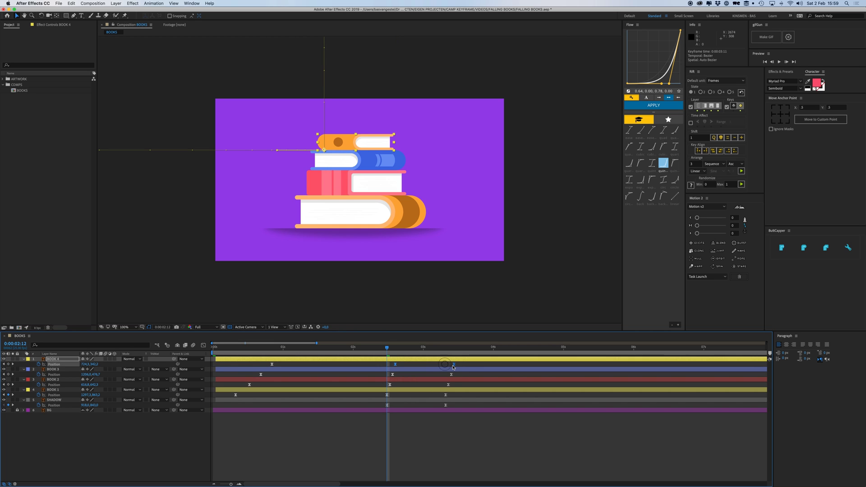
key("space")
key("space")
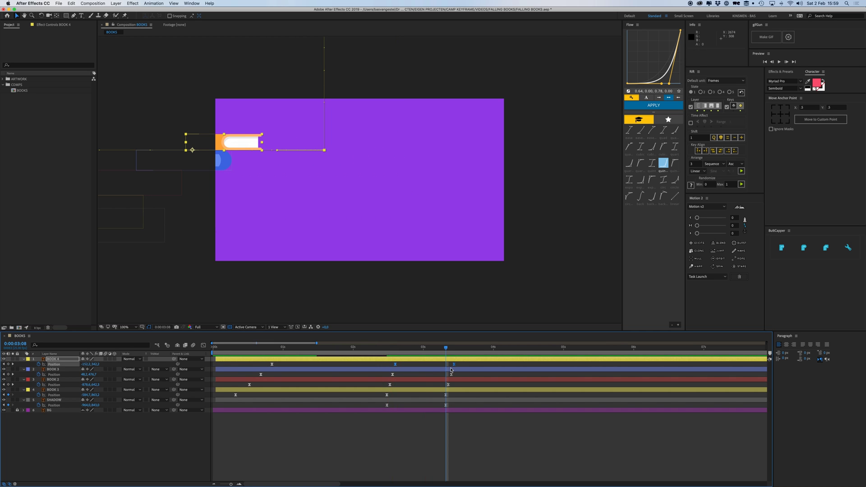
Step: Move BOOK 4's last Position keyframe one frame earlier and preview the slide-out
scroll(451, 368, "right", 1)
left_click(446, 365)
left_click_drag(443, 365, 440, 366)
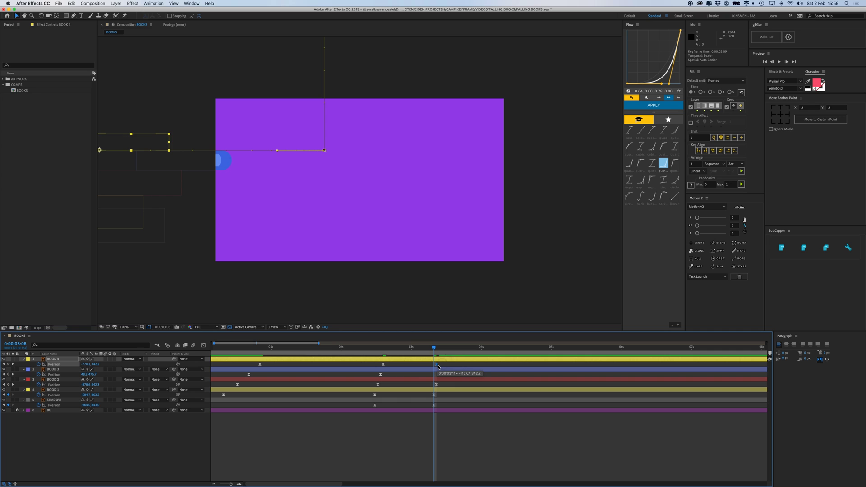
left_click(365, 351)
key("space")
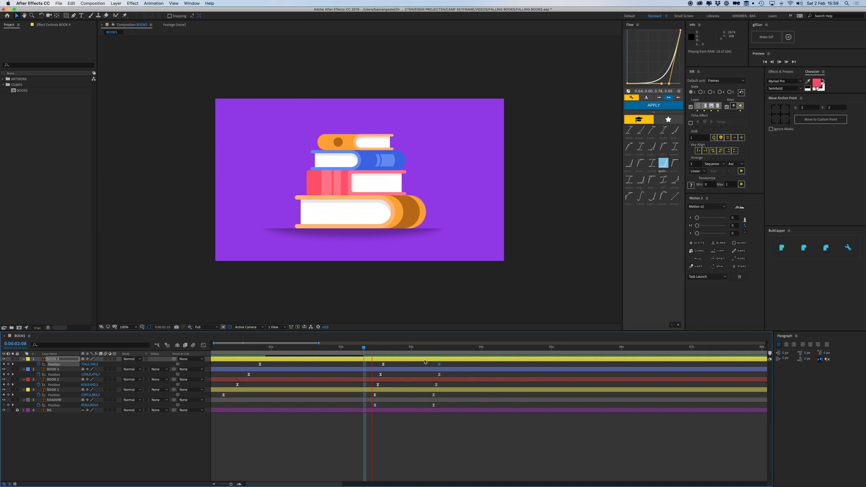
key("space")
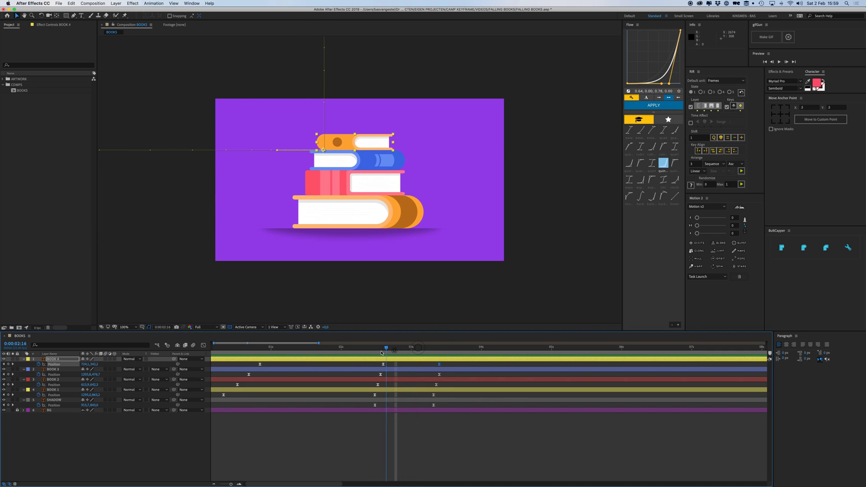
Step: Move BOOK 3's last Position keyframe one frame earlier and preview the slide-out
left_click(439, 375)
key("space")
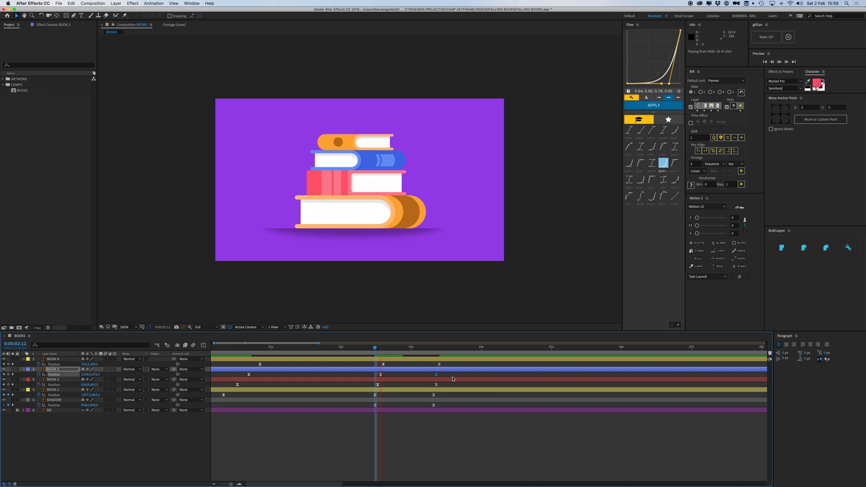
key("space")
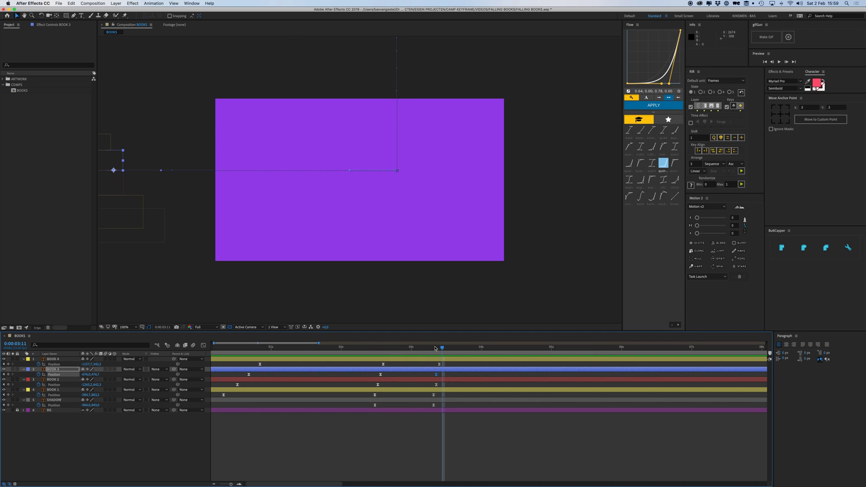
key("space")
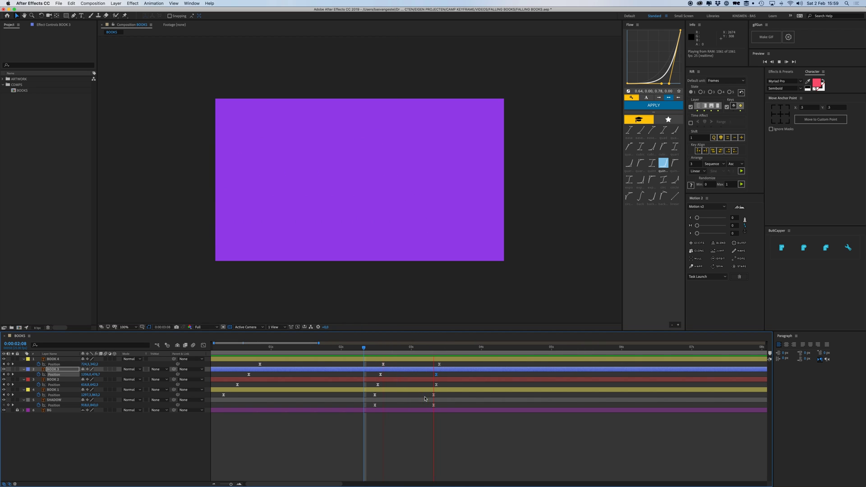
key("space")
Step: Shift BOOK 4's slide-out start keyframe one frame earlier and preview the timing
left_click(372, 347)
left_click(383, 364)
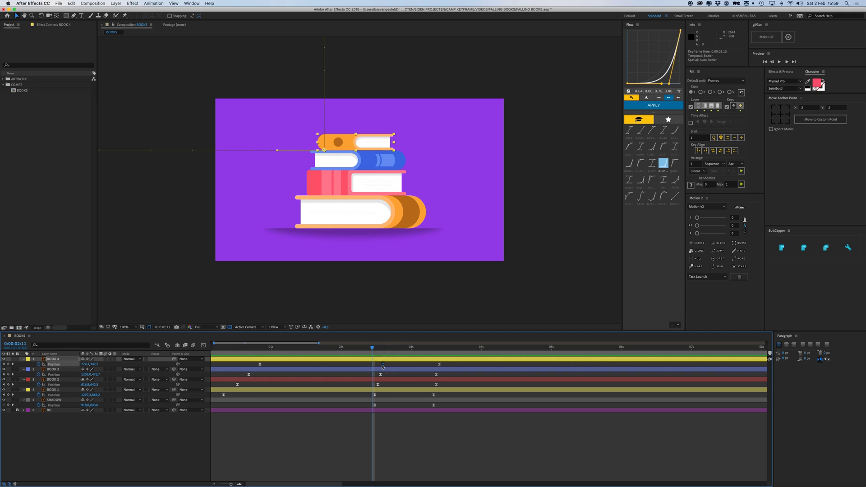
key("alt+Left")
key("space")
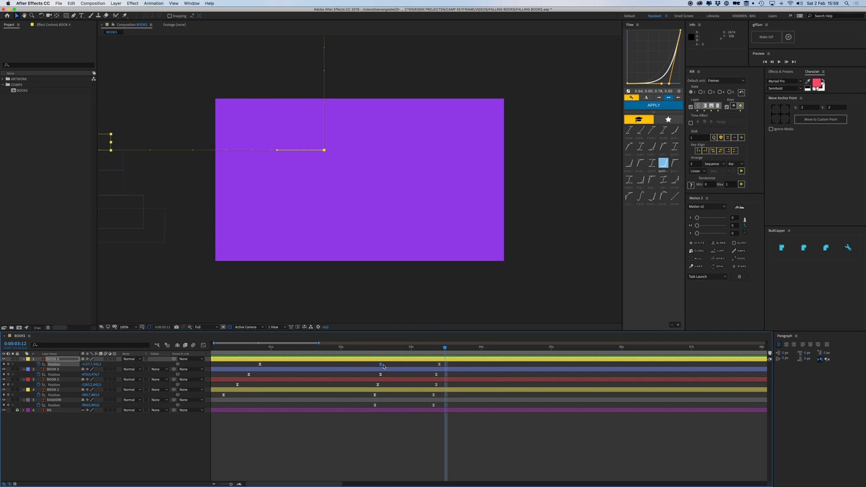
left_click(365, 353)
key("space")
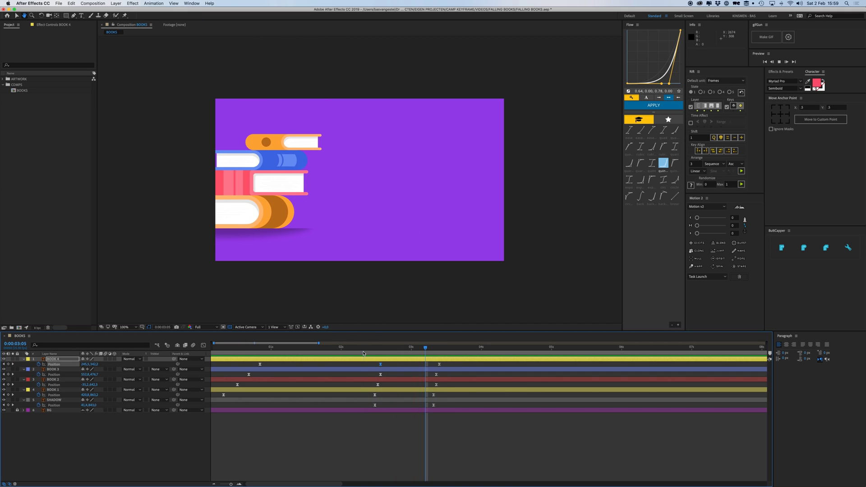
Step: Move BOOK 3's last Position keyframe one frame later and its slide-out start keyframe to 0:00:02:13, and preview
left_click_drag(436, 375, 439, 375)
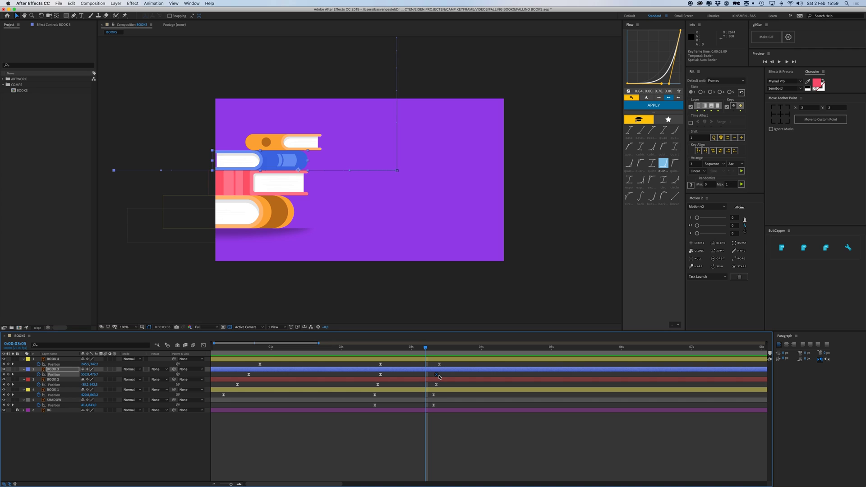
left_click_drag(380, 375, 377, 375)
left_click(370, 353)
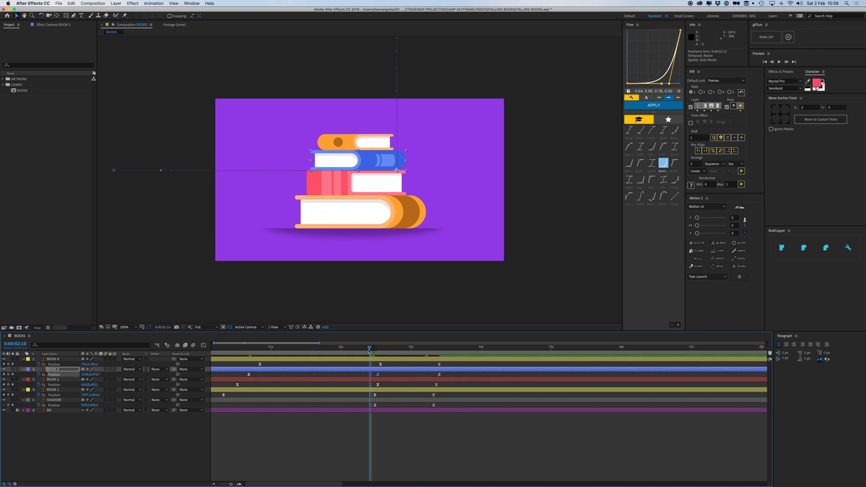
key("space")
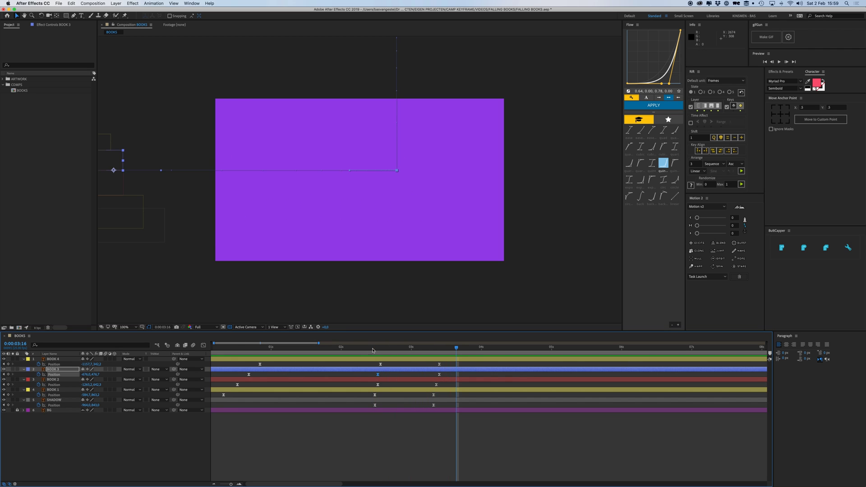
Step: End the work area at BOOK 4's last Position keyframe and preview the full animation
left_click(436, 356)
key("n")
key("space")
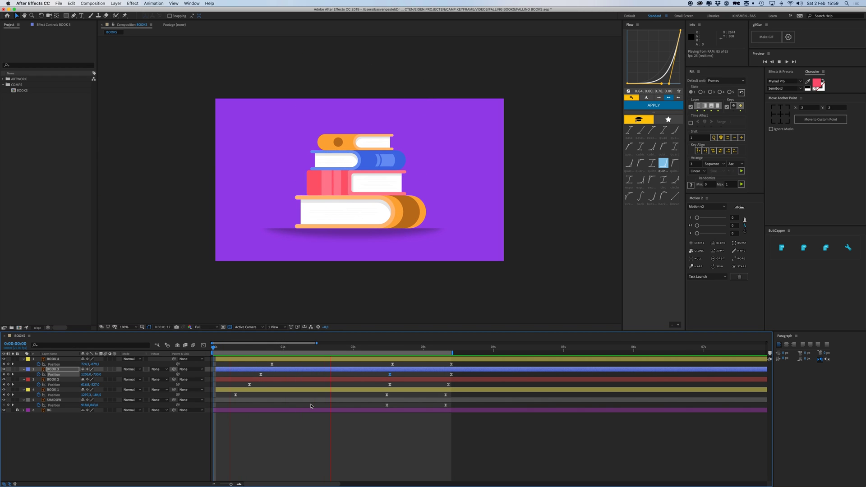
key("space")
Step: Shift all slide-out keyframes about 17 frames earlier, end the work area just after the last one, and preview the loop
left_click_drag(380, 406, 401, 349)
left_click(404, 348)
key("n")
key("space")
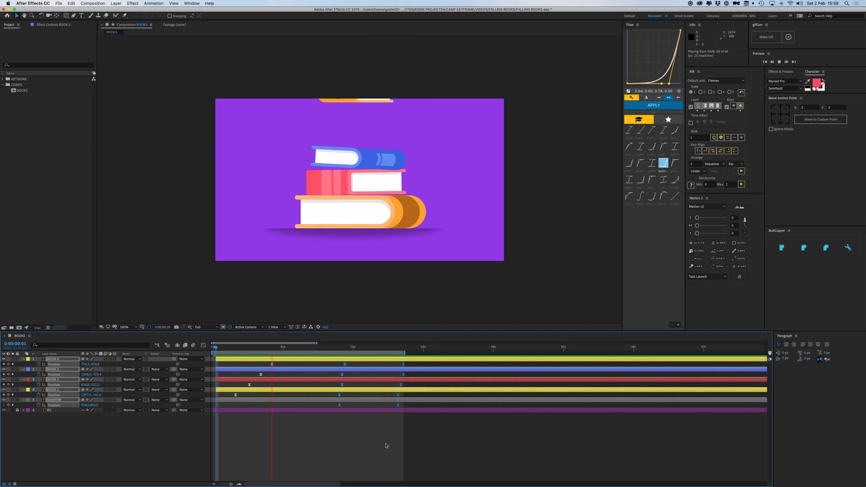
key("space")
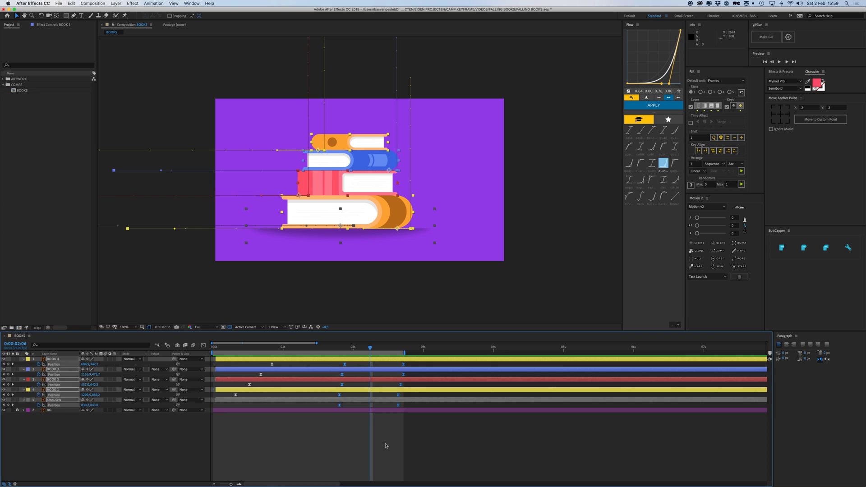
Step: Shift the four book layers and the SHADOW layer together about 28 frames later to expose the books' first fall keyframes
scroll(289, 366, "right", 1)
left_click(290, 365)
left_click(298, 359)
scroll(298, 359, "left", 1)
left_click(298, 400, "shift")
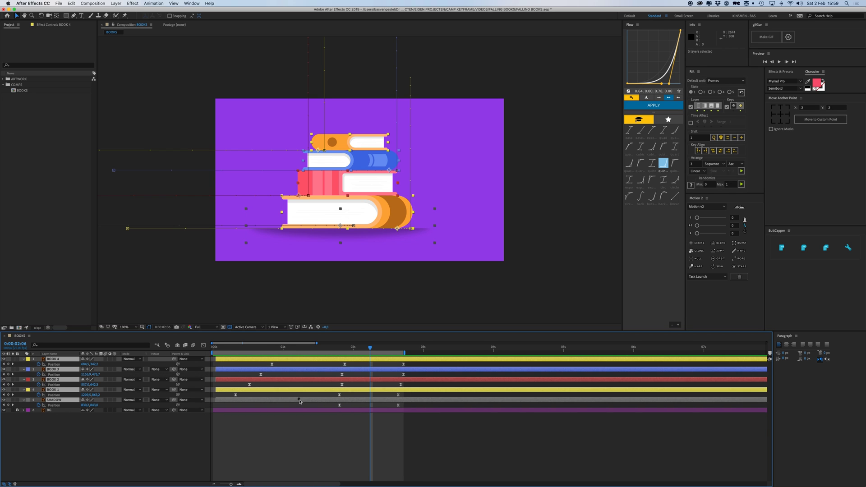
left_click_drag(298, 400, 375, 407)
Step: Apply the Flow ease curve 0.40, 0.00, 0.68, 0.06 to the four books' falling Position keyframes and preview the fall
left_click_drag(363, 363, 225, 397)
key("space")
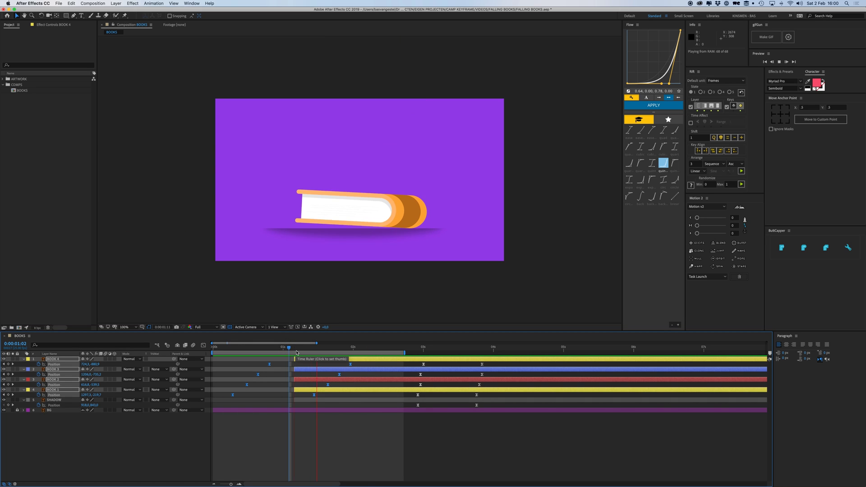
key("space")
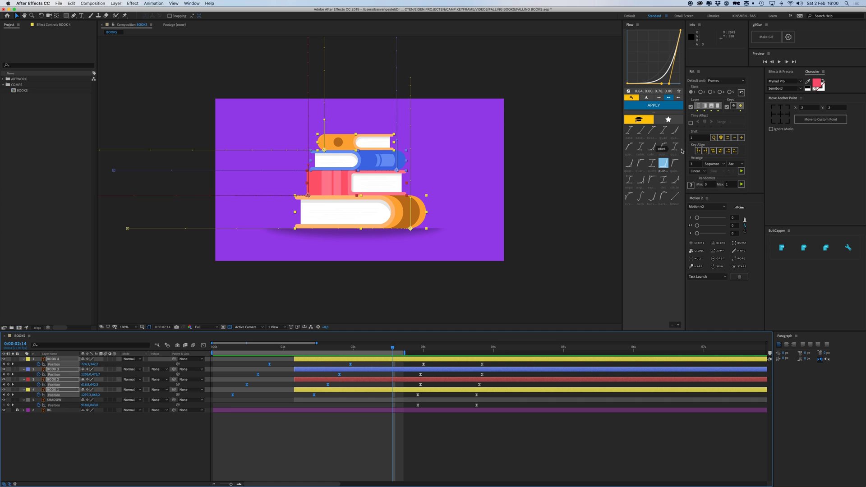
left_click(653, 149)
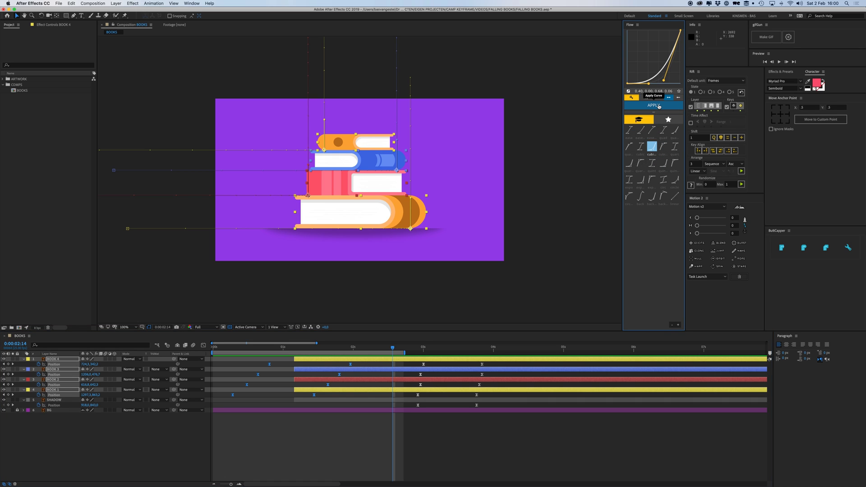
left_click(658, 106)
left_click_drag(300, 349, 264, 349)
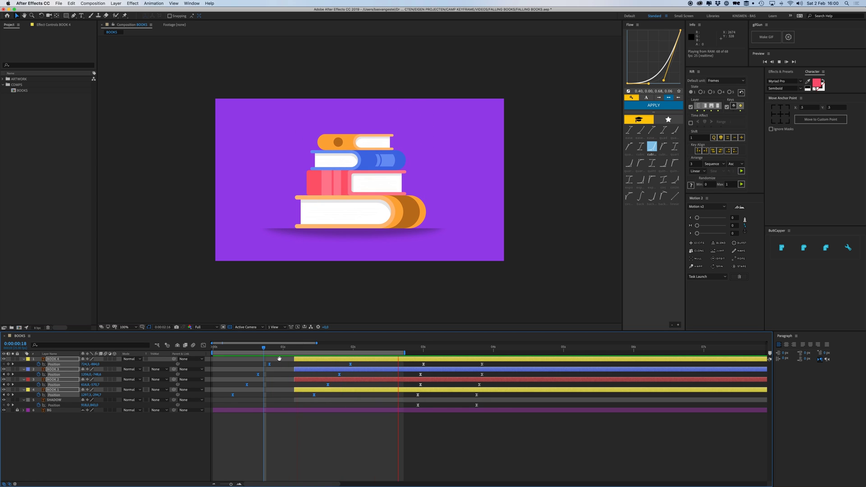
key("space")
key("Home")
key("space")
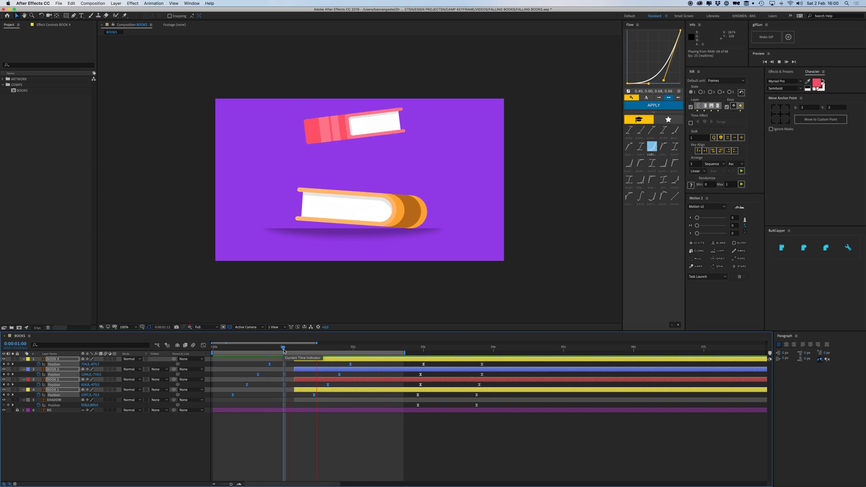
left_click_drag(284, 350, 241, 350)
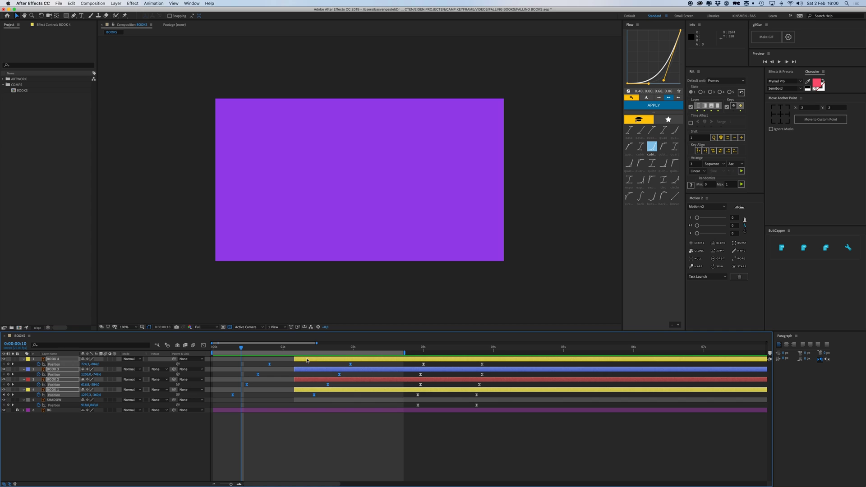
Step: Shift all book layers together with the SHADOW layer about 28 frames earlier, back to their former timing
left_click_drag(302, 360, 219, 365)
key("super+z")
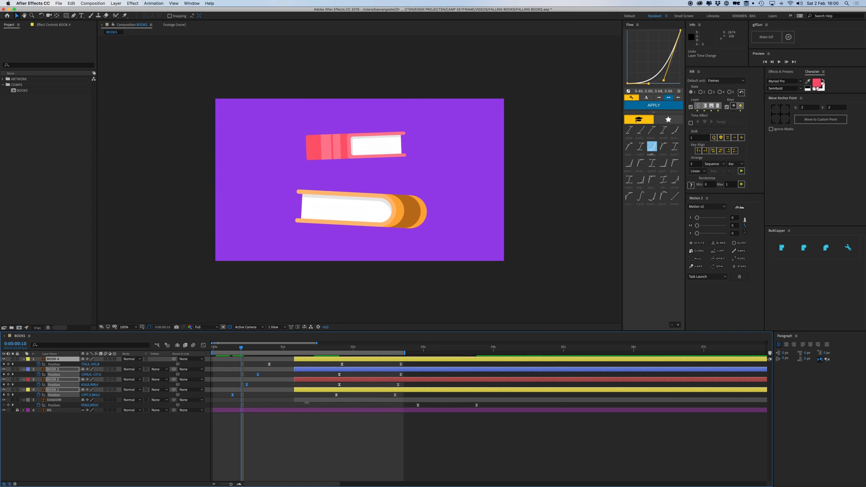
left_click(308, 400, "shift")
left_click_drag(308, 401, 227, 403)
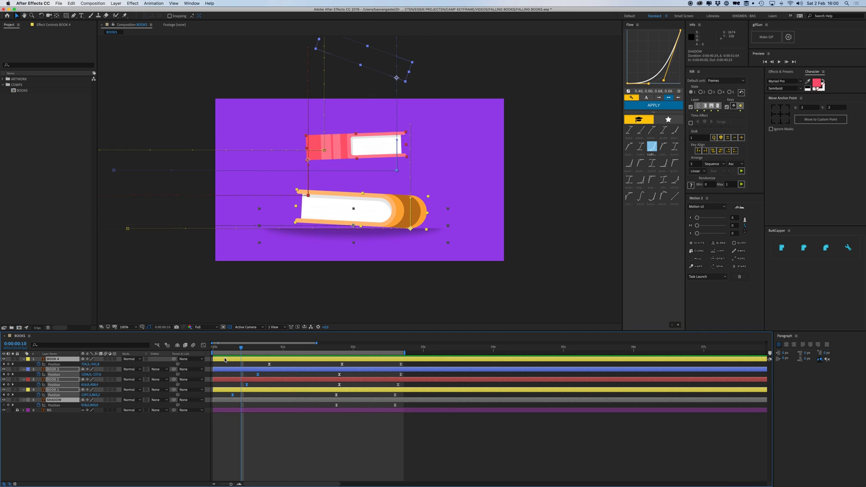
mouse_move(225, 347)
left_mouse_down()
mouse_move(211, 349)
mouse_move(227, 359)
left_mouse_up()
Step: Deselect the layers and preview the full loop with the composition magnified to fit the viewer
left_click(299, 445)
key("space")
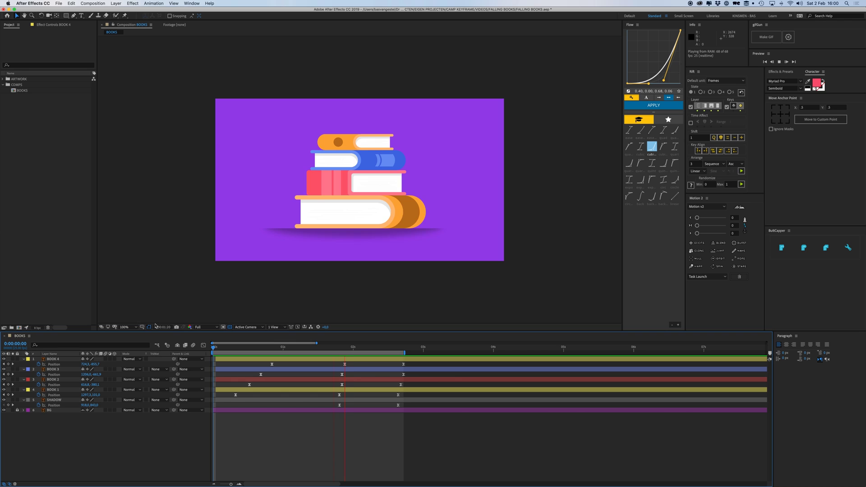
left_click(128, 327)
left_click(128, 266)
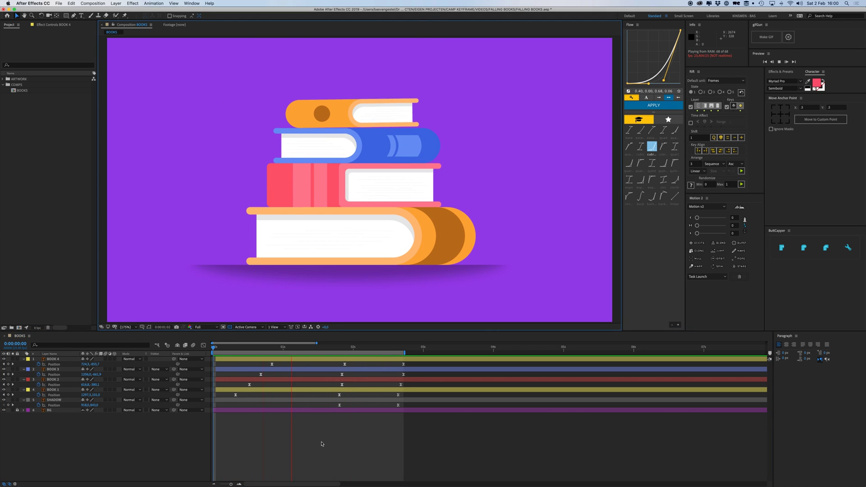